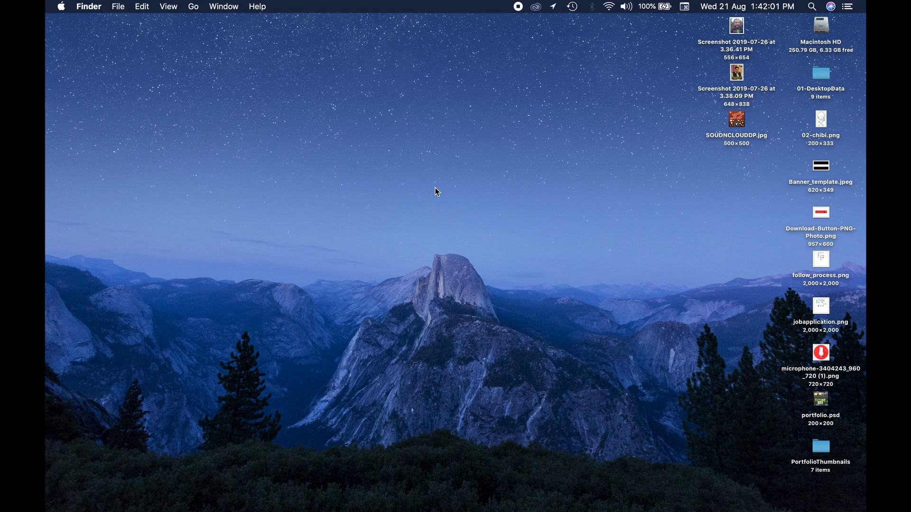
Search the Mac for "keyboard", open the Keyboard preferences and show the Input Sources settings
{"action": "key", "text": "super+space"}
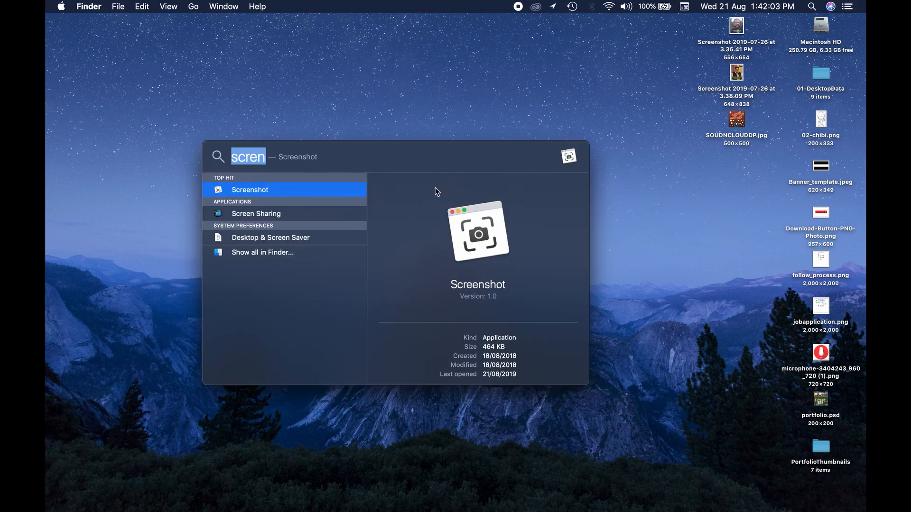
{"action": "key", "text": "BackSpace"}
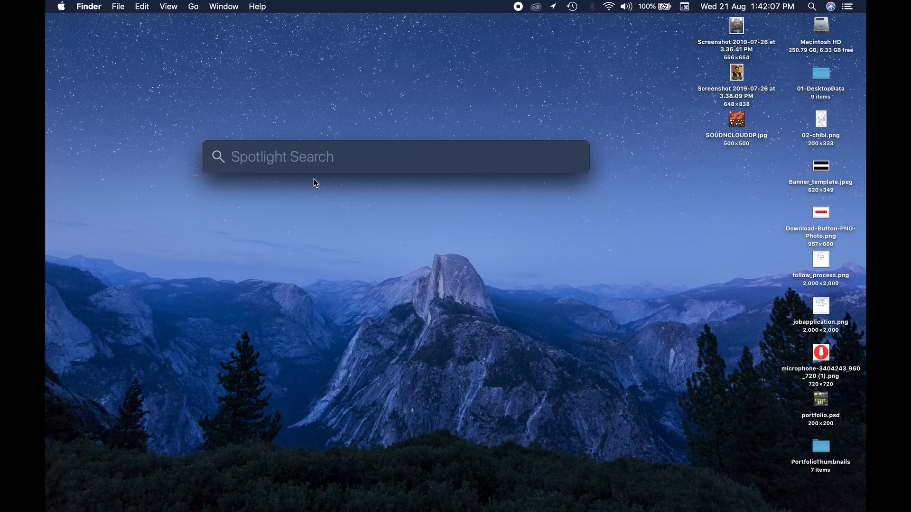
{"action": "type", "text": "keyboard"}
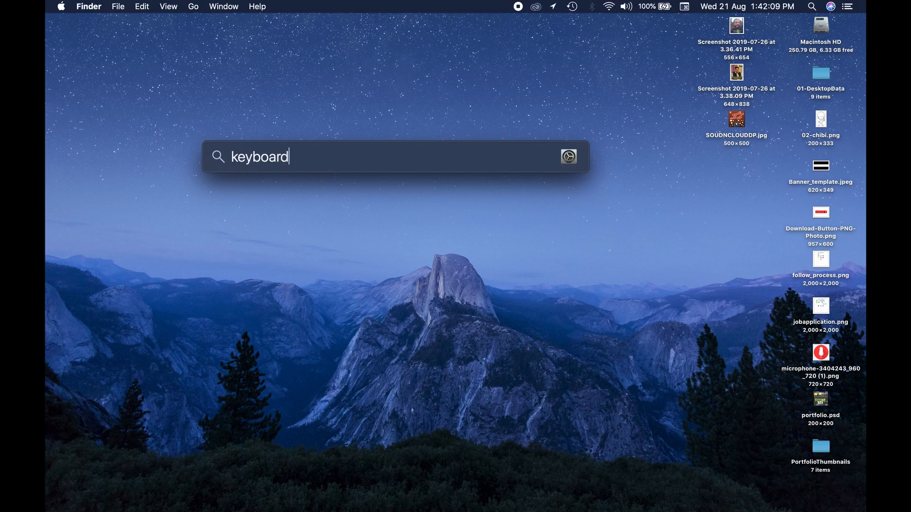
{"action": "key", "text": "Return"}
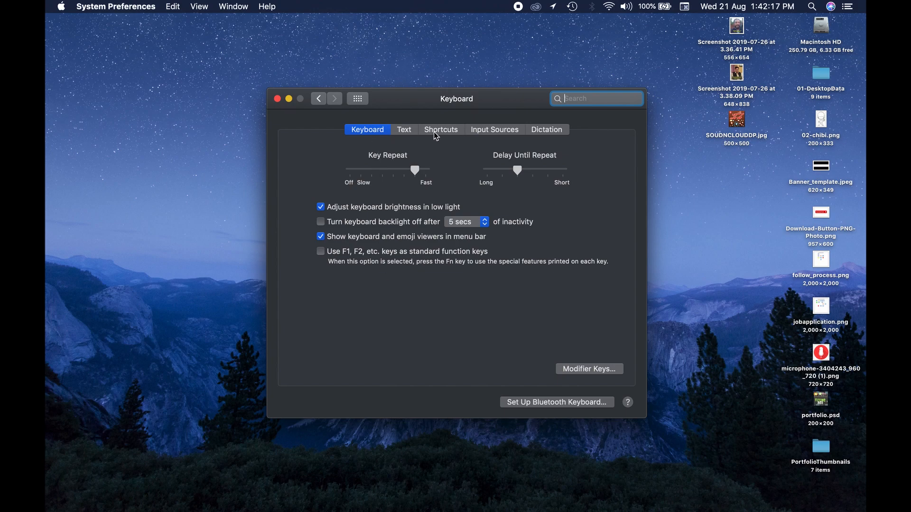
{"action": "left_click", "coordinate": [497, 134]}
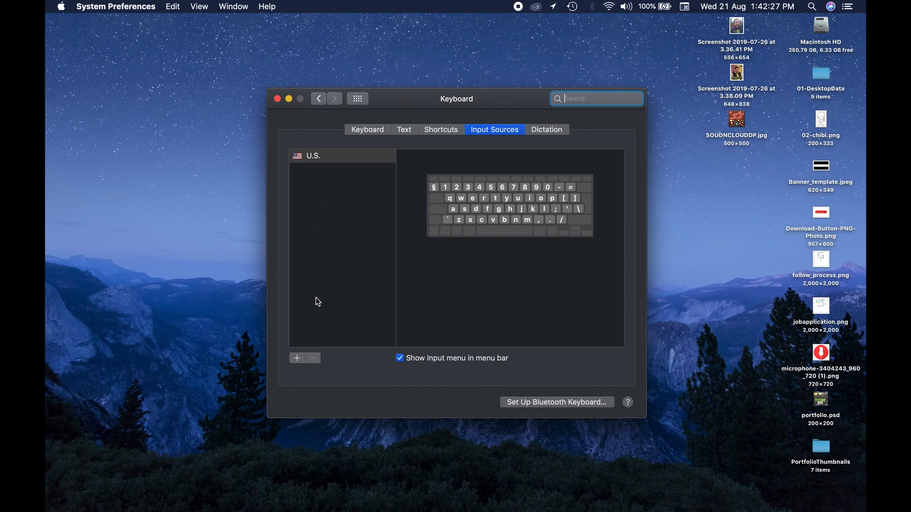
Find Urdu among the available languages and add the Urdu keyboard as an input source
{"action": "left_click", "coordinate": [296, 360]}
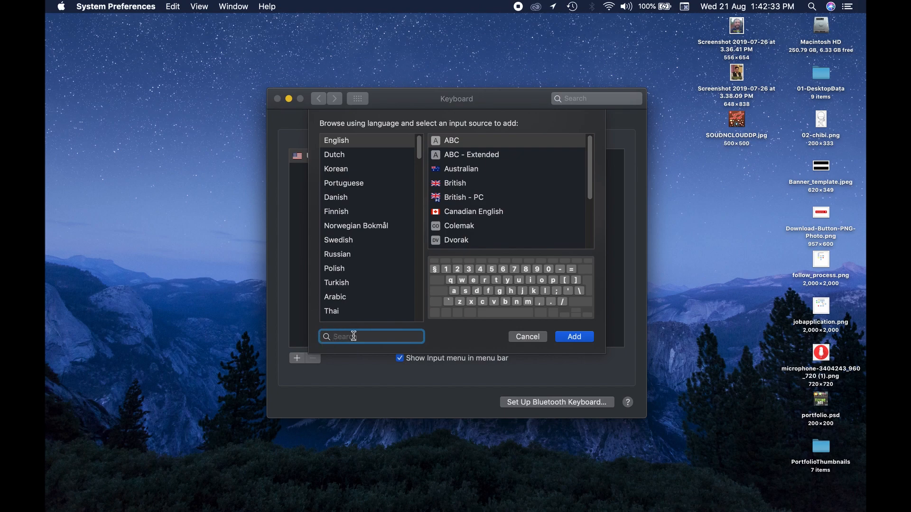
{"action": "type", "text": "urdu"}
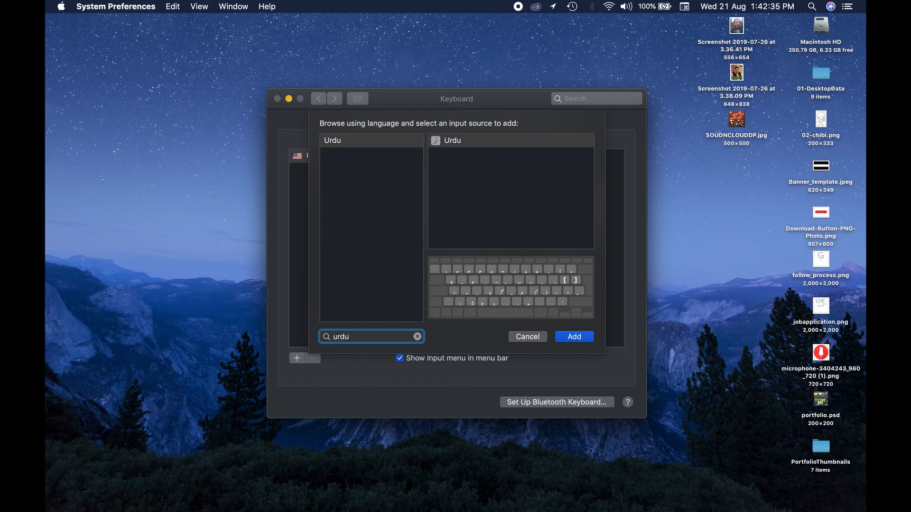
{"action": "left_click", "coordinate": [342, 144]}
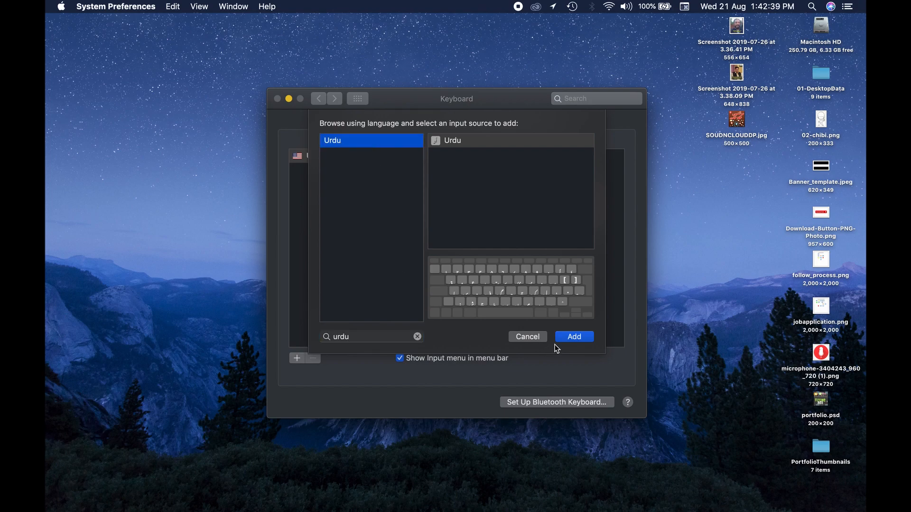
{"action": "left_click", "coordinate": [574, 336]}
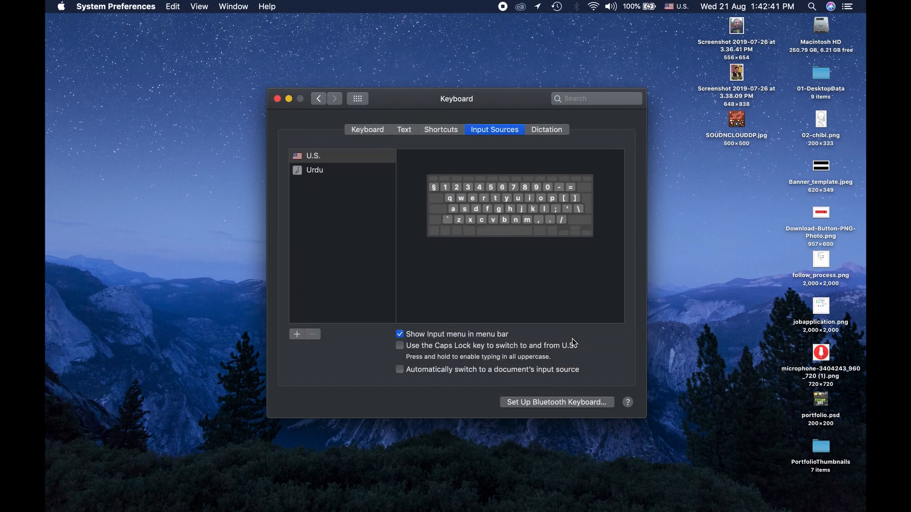
Preview the Urdu keyboard layout and check which languages the system's input source switcher offers
{"action": "left_click", "coordinate": [315, 171]}
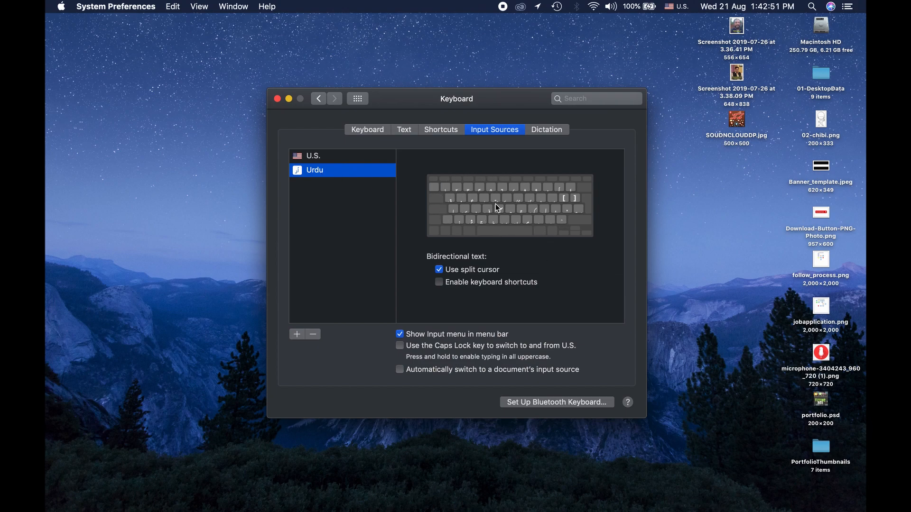
{"action": "left_click", "coordinate": [688, 11]}
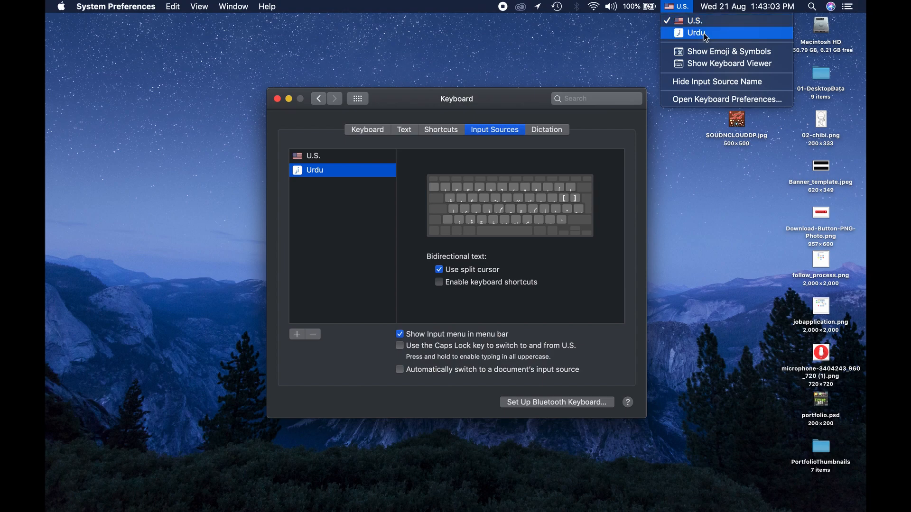
{"action": "left_click", "coordinate": [678, 5]}
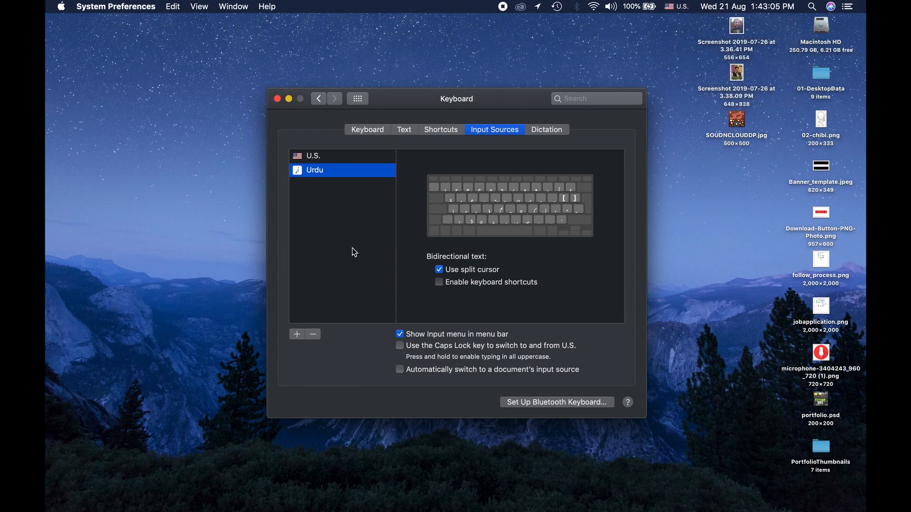
Search the available languages for "arabic" and add the Arabic - QWERTY layout as an input source
{"action": "left_click", "coordinate": [299, 335]}
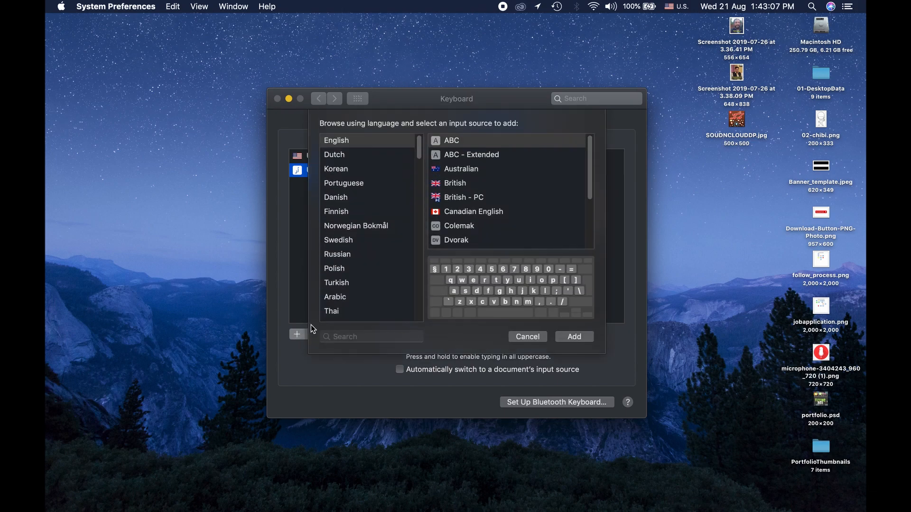
{"action": "left_click", "coordinate": [345, 337]}
{"action": "type", "text": "arabic"}
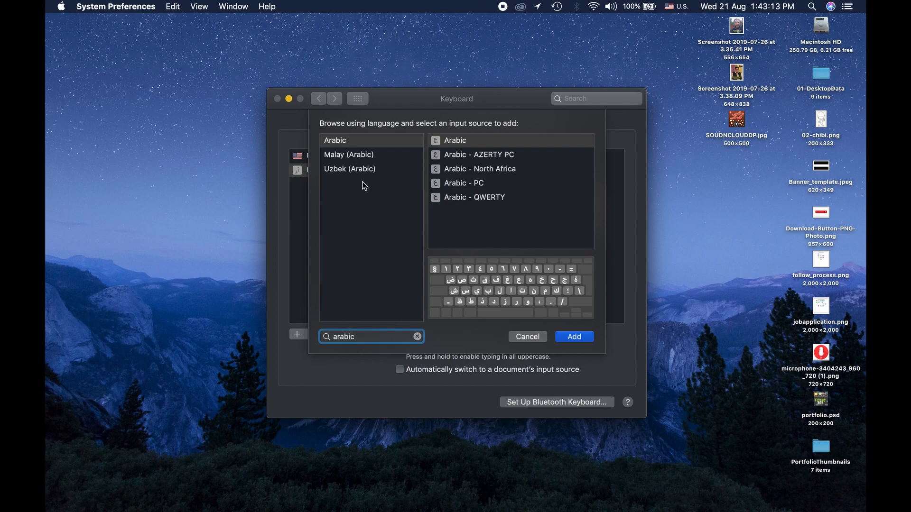
{"action": "left_click", "coordinate": [375, 141]}
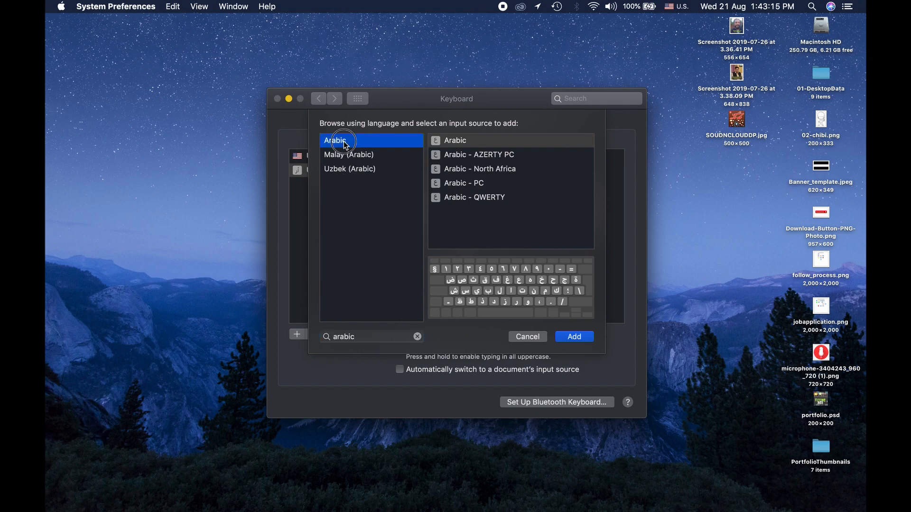
{"action": "left_click", "coordinate": [478, 201]}
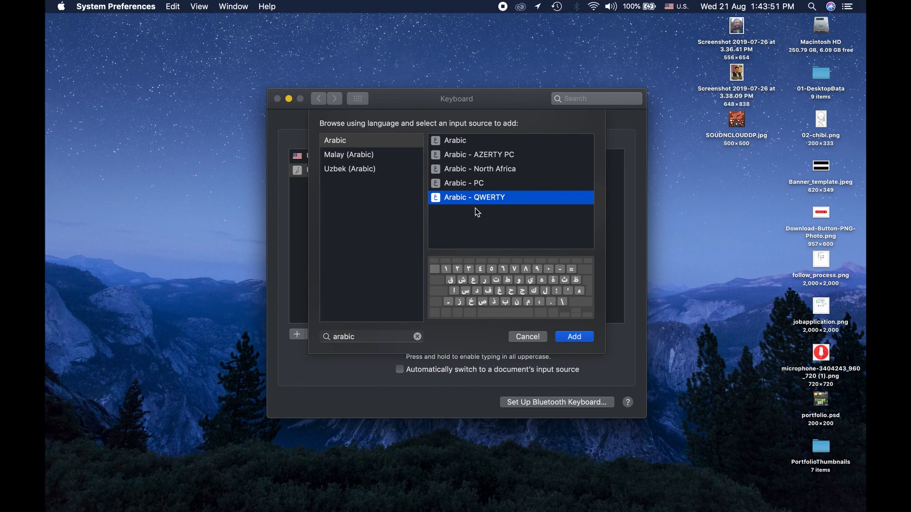
{"action": "left_click", "coordinate": [564, 340]}
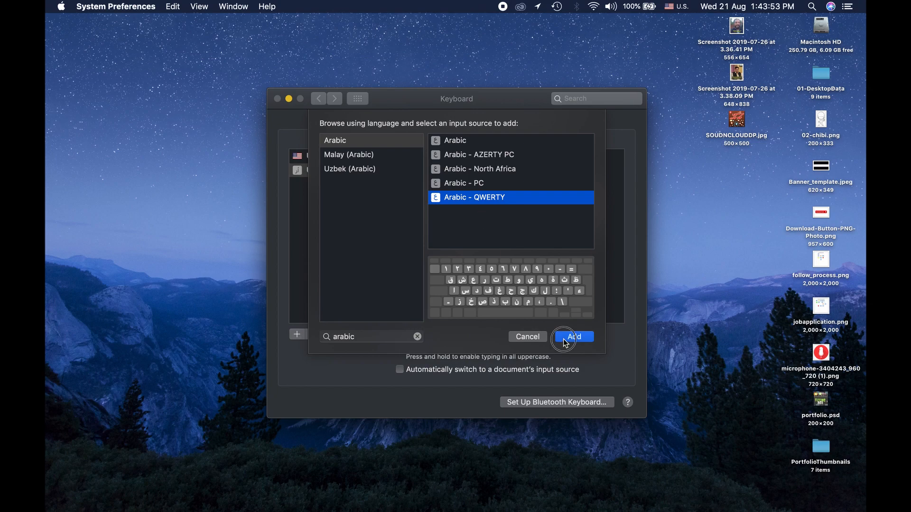
Search the languages for "hindi", compare the Devanagari - QWERTY layout with Hindi – Transliteration, and add Hindi – Transliteration as an input source
{"action": "left_click", "coordinate": [297, 334]}
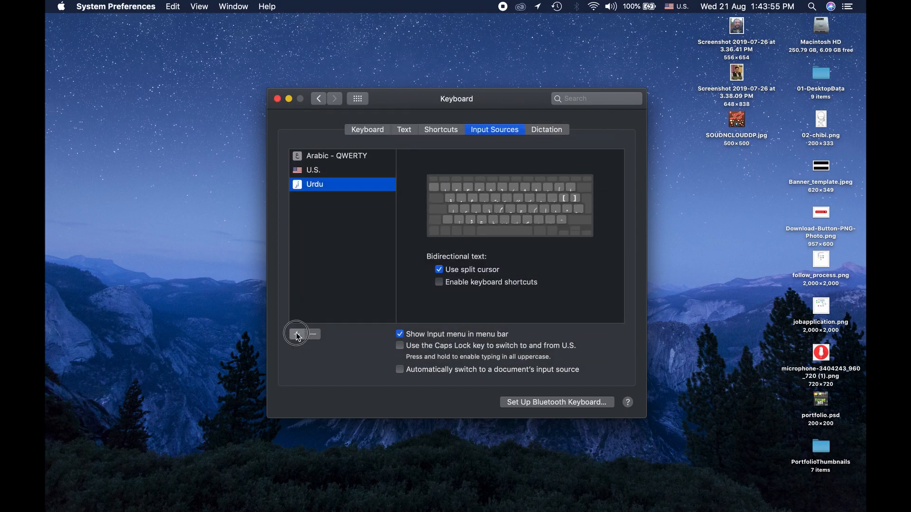
{"action": "left_click", "coordinate": [343, 336]}
{"action": "type", "text": "hindi"}
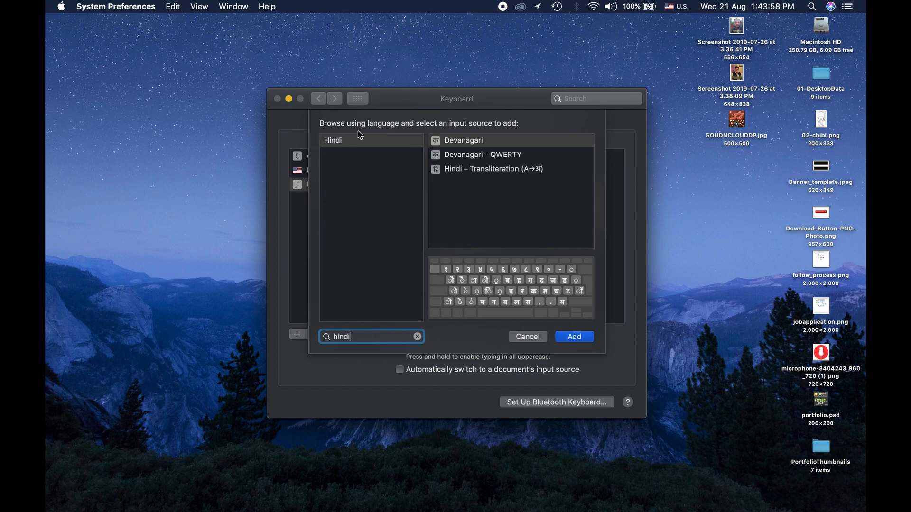
{"action": "left_click", "coordinate": [355, 138]}
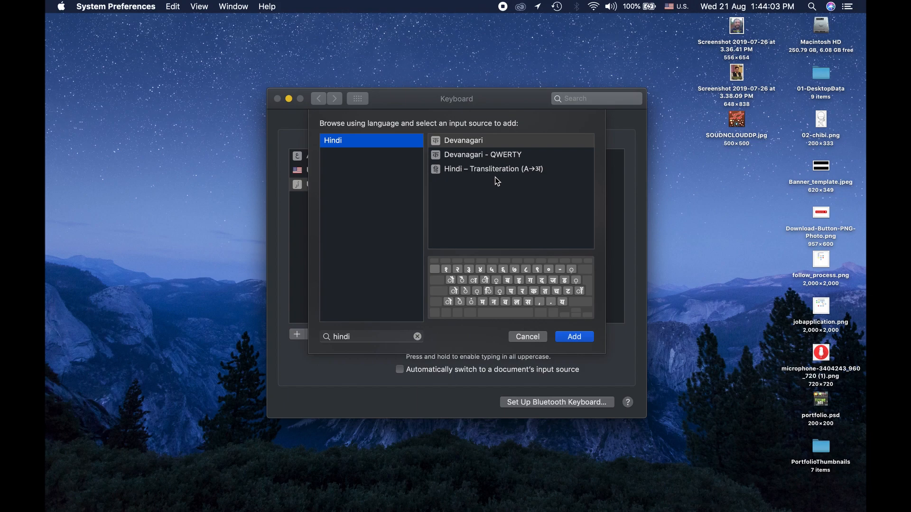
{"action": "left_click", "coordinate": [492, 156]}
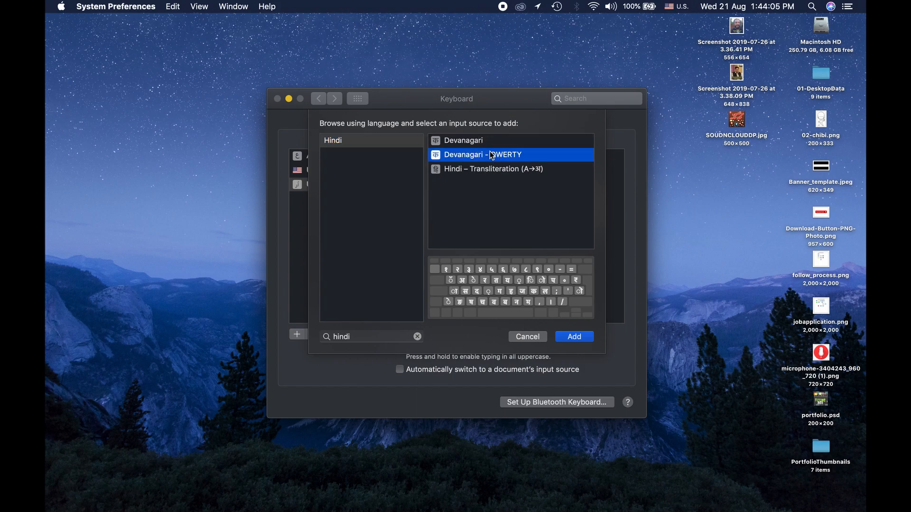
{"action": "left_click", "coordinate": [491, 168]}
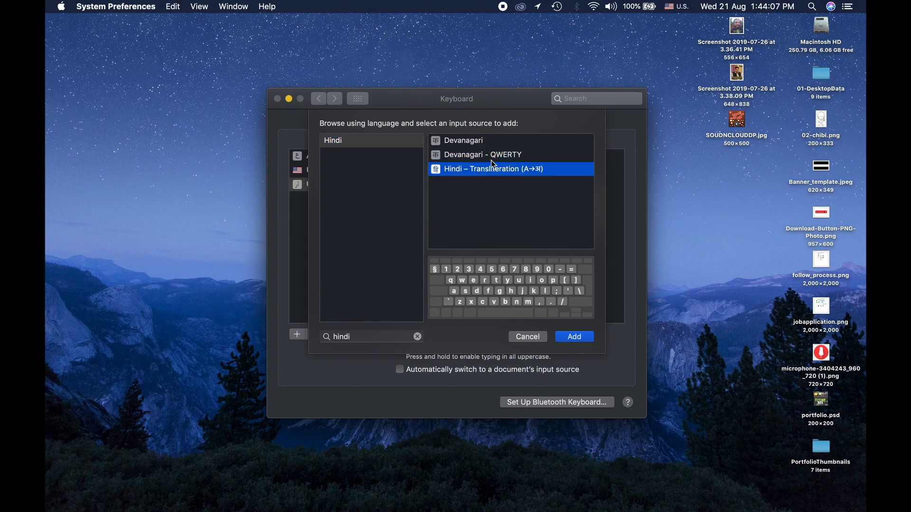
{"action": "left_click", "coordinate": [493, 156]}
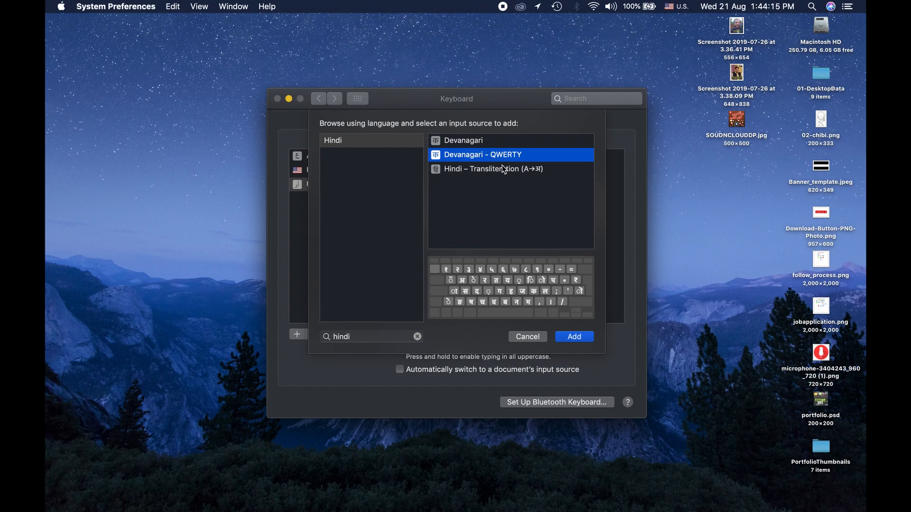
{"action": "left_click", "coordinate": [496, 172]}
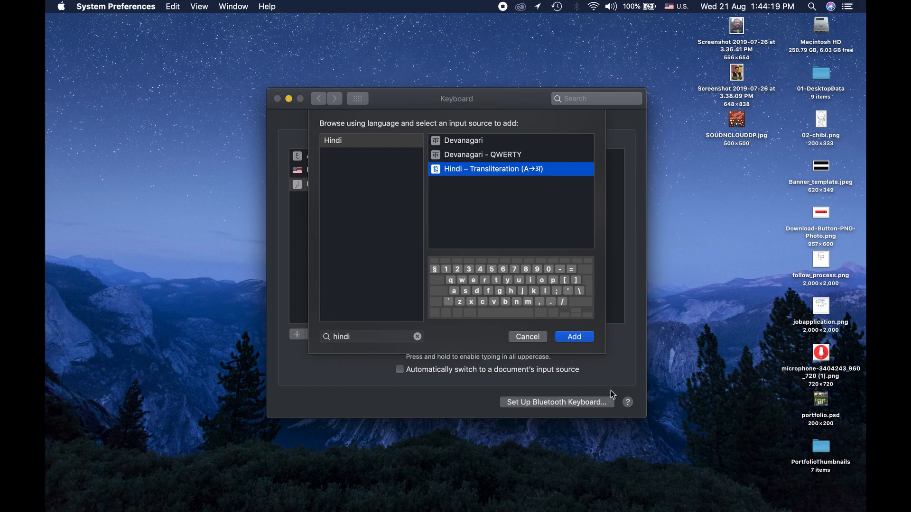
{"action": "left_click", "coordinate": [575, 344]}
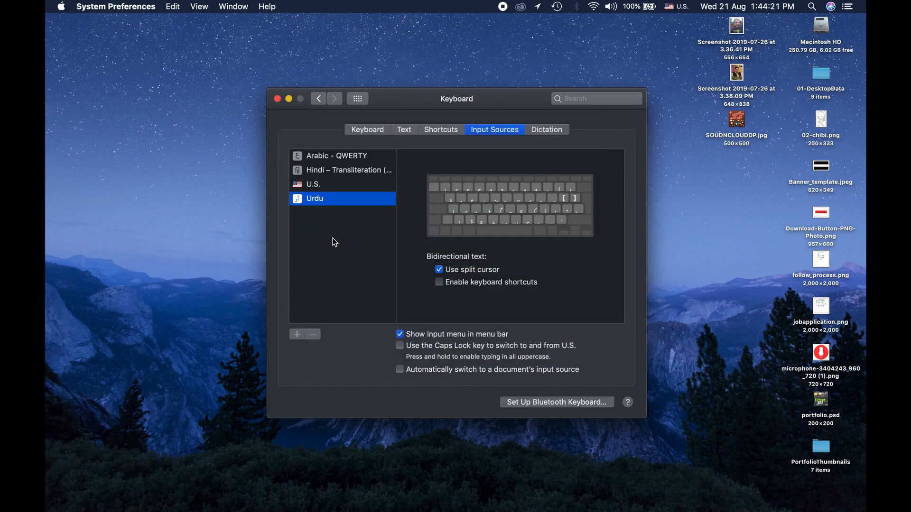
Close the Keyboard preferences and review the languages offered by the system's input source switcher
{"action": "left_click", "coordinate": [278, 99]}
{"action": "left_click", "coordinate": [665, 5]}
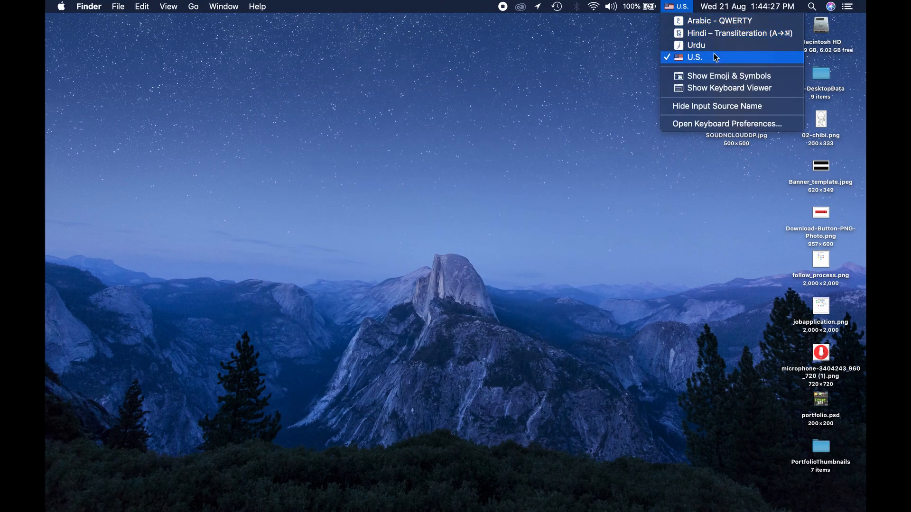
{"action": "left_click", "coordinate": [560, 108]}
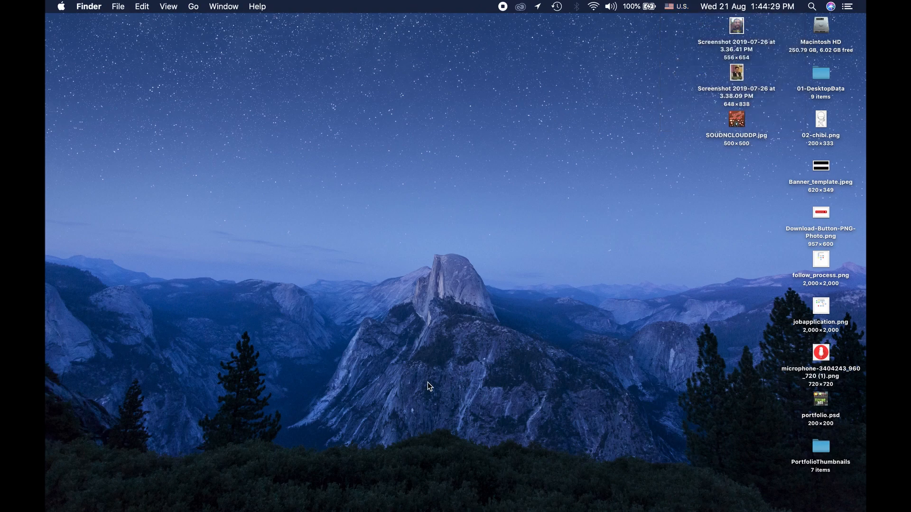
Switch to Pages and create a new document from the Blank template
{"action": "key", "text": "super+space"}
{"action": "type", "text": "pages"}
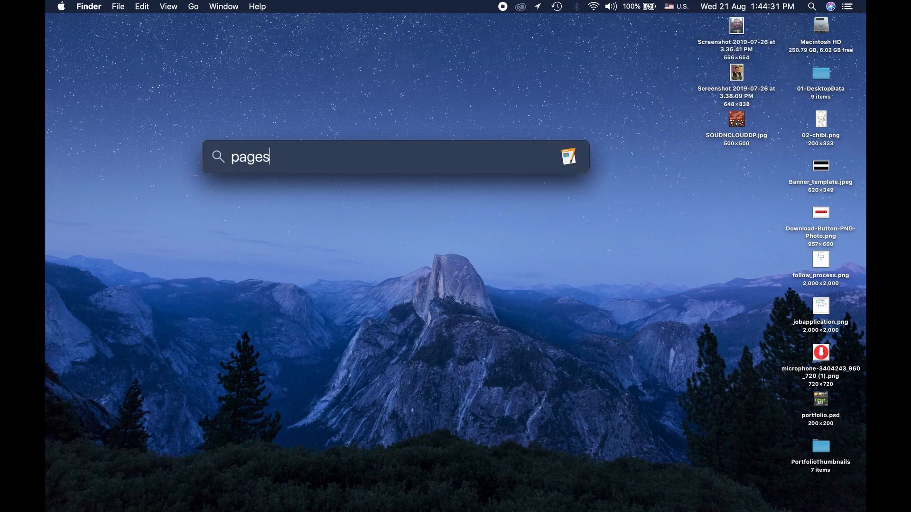
{"action": "key", "text": "Return"}
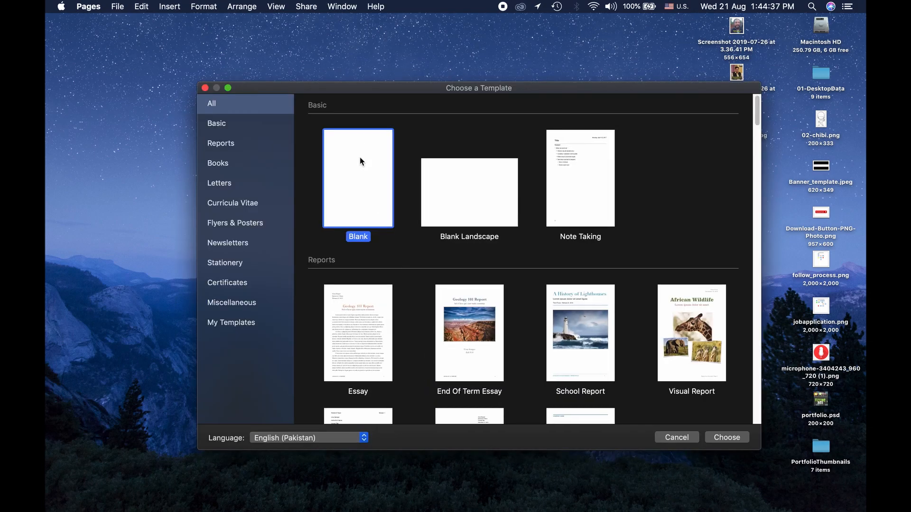
{"action": "double_click", "coordinate": [360, 158]}
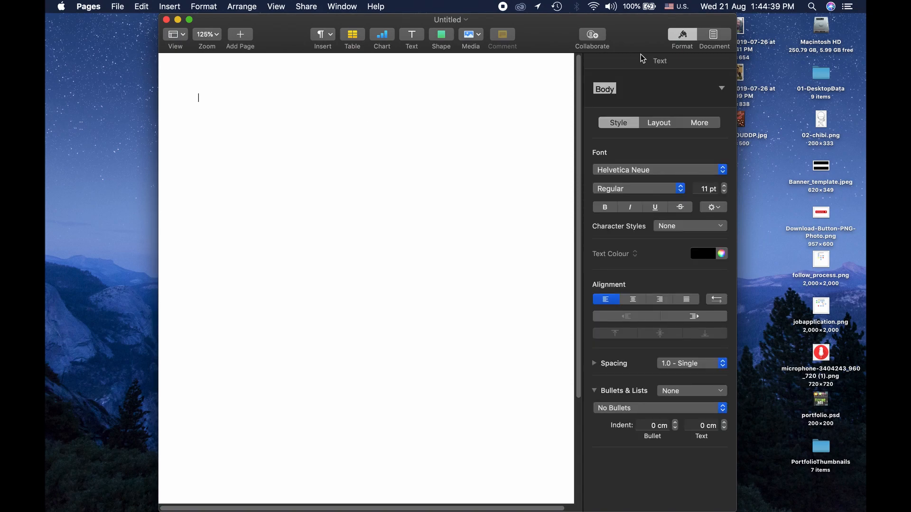
Check the current input source, keeping U.S., and set the body text size to 16 pt
{"action": "left_click", "coordinate": [676, 9]}
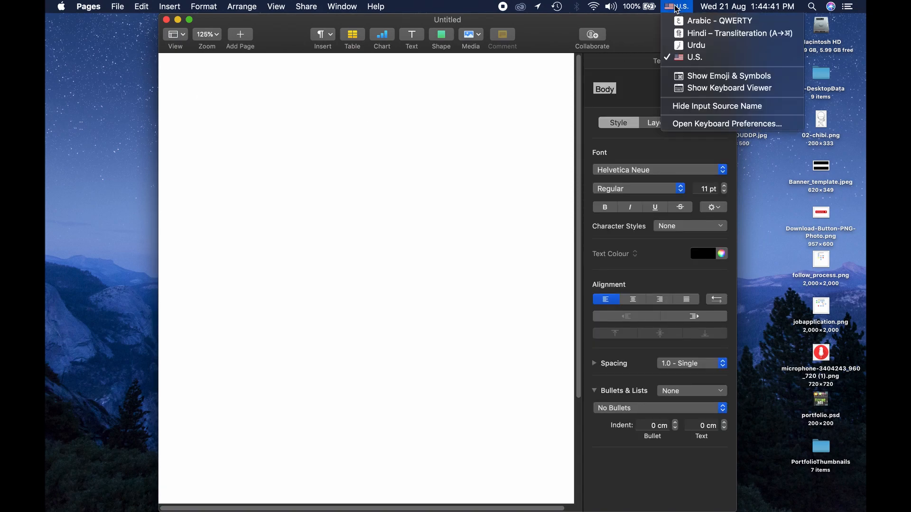
{"action": "left_click", "coordinate": [676, 9]}
{"action": "left_click", "coordinate": [724, 186]}
{"action": "left_click", "coordinate": [724, 186]}
{"action": "left_click", "coordinate": [723, 186]}
{"action": "left_click", "coordinate": [724, 186]}
{"action": "left_click", "coordinate": [724, 186]}
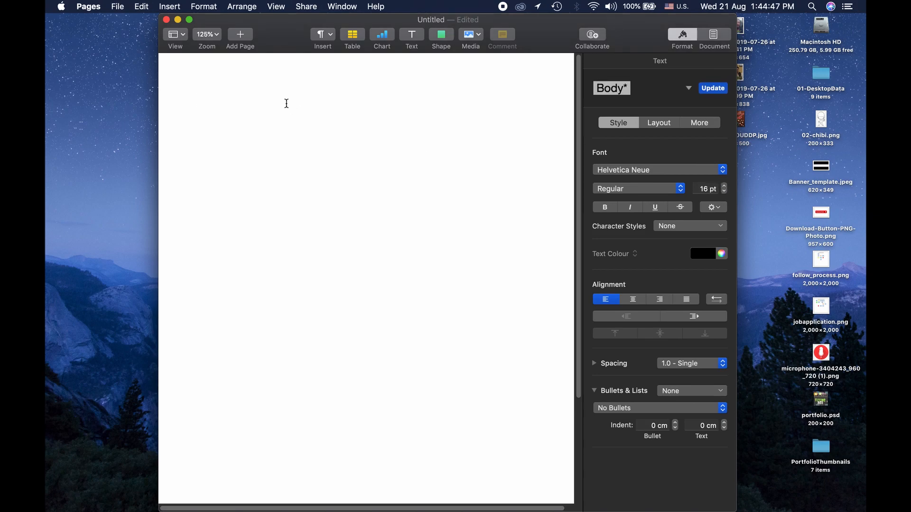
Write "welcome to techwrath tv. please enjoy the tutorial" as the first line and start a new line
{"action": "type", "text": "welcome t"}
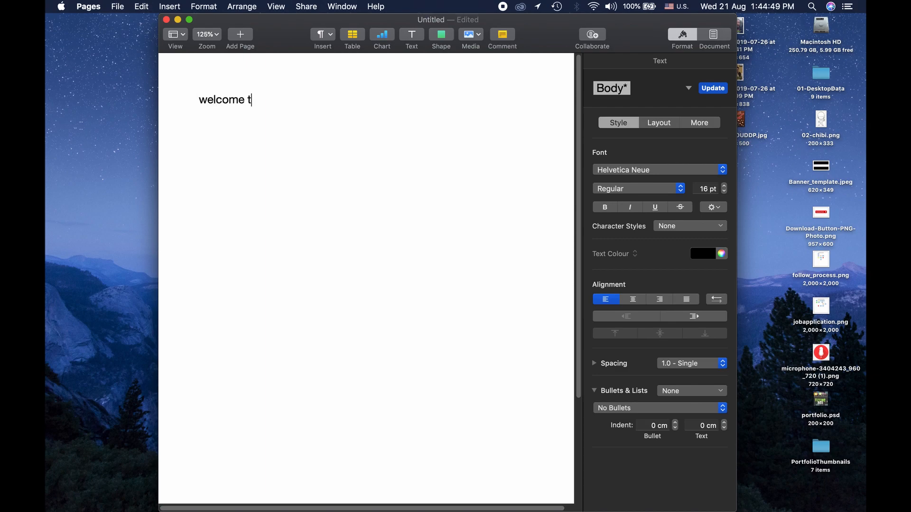
{"action": "type", "text": "o techwrath tv. please enjoy the"}
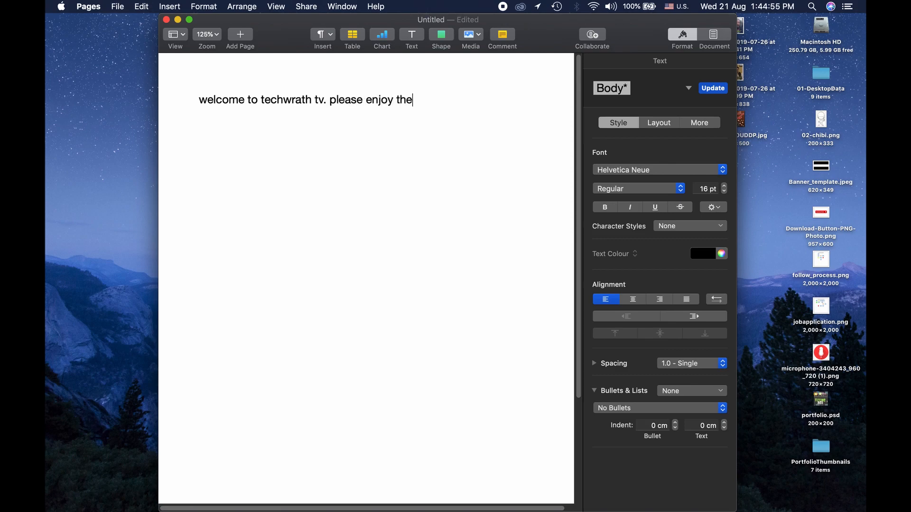
{"action": "type", "text": " tutorial"}
{"action": "key", "text": "Return"}
Switch the input source to Urdu and show the Keyboard Viewer
{"action": "left_click", "coordinate": [676, 7]}
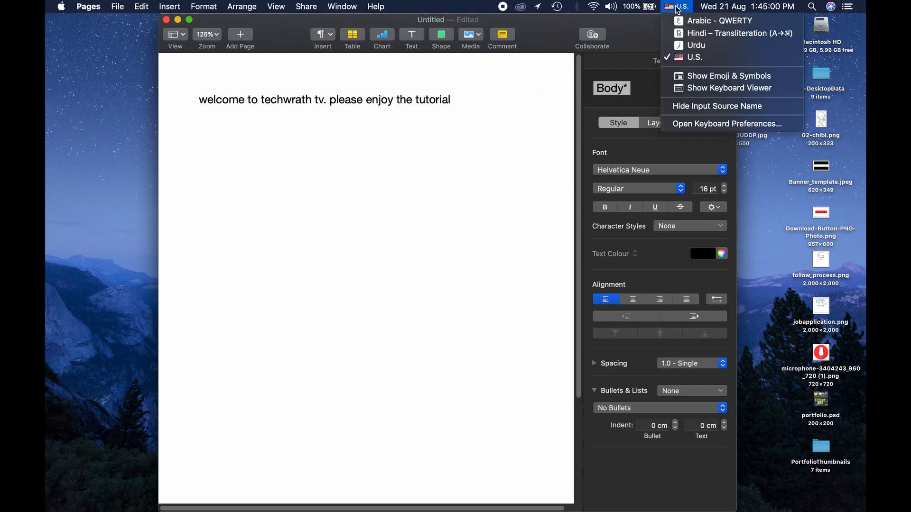
{"action": "left_click", "coordinate": [690, 43]}
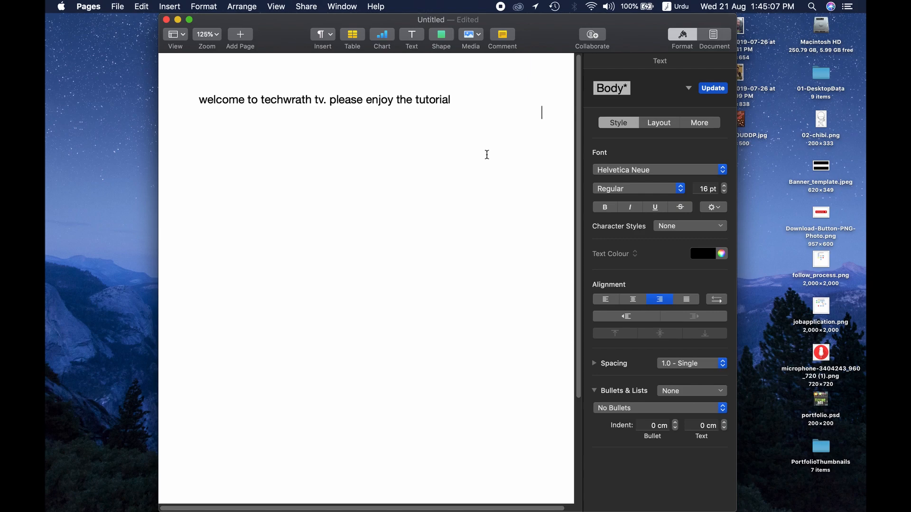
{"action": "left_click", "coordinate": [676, 7]}
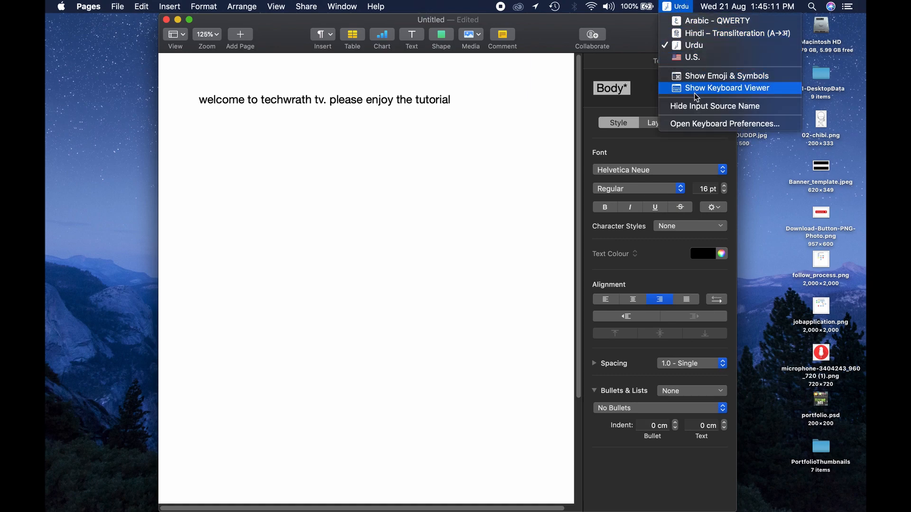
{"action": "left_click", "coordinate": [710, 89]}
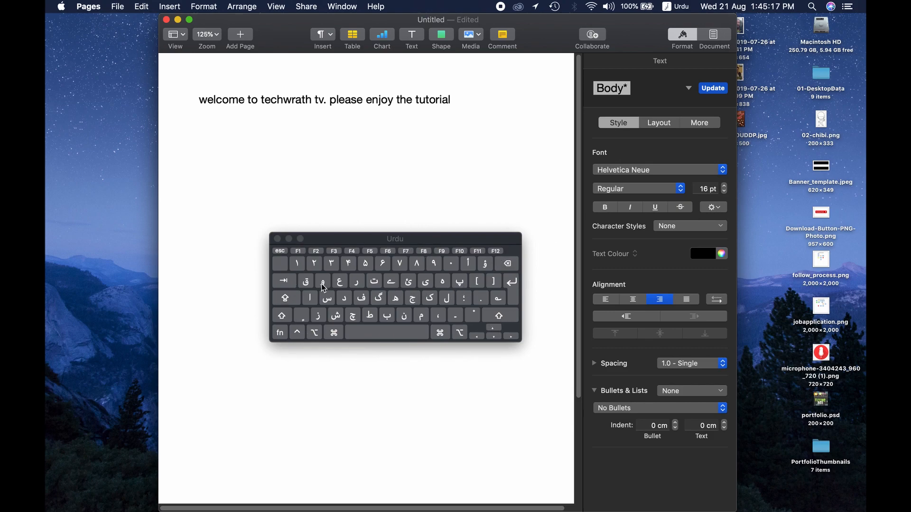
Write "آپ کو ہمارے چینل پر" in Urdu on the second line
{"action": "left_click", "coordinate": [545, 128]}
{"action": "type", "text": "آپ کم"}
{"action": "key", "text": "BackSpace"}
{"action": "type", "text": "و"}
{"action": "type", "text": "ھم"}
{"action": "key", "text": "BackSpace"}
{"action": "key", "text": "BackSpace"}
{"action": "type", "text": "ھم"}
{"action": "key", "text": "BackSpace"}
{"action": "type", "text": "مارے چینل پر"}
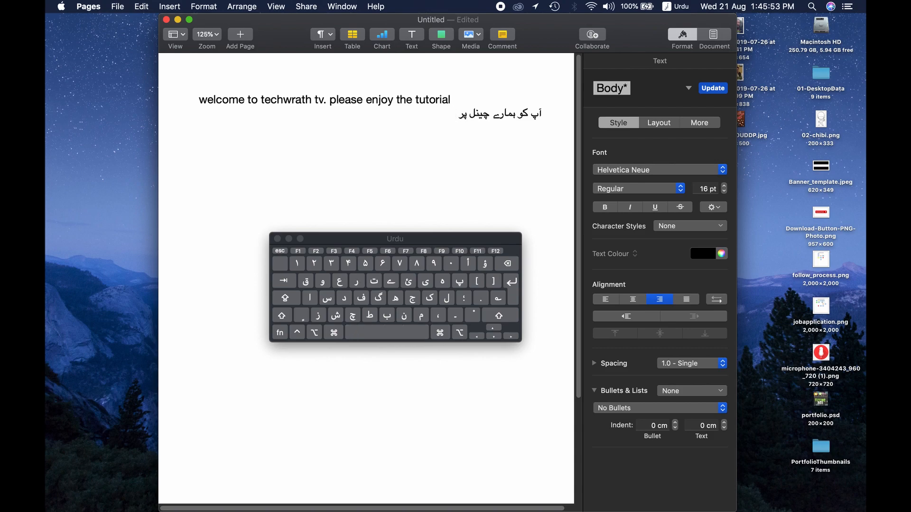
Continue the Urdu sentence with "خوش آمدید", correcting mistyped letters along the way
{"action": "type", "text": " کا"}
{"action": "key", "text": "BackSpace"}
{"action": "key", "text": "BackSpace"}
{"action": "type", "text": "خس"}
{"action": "key", "text": "BackSpace"}
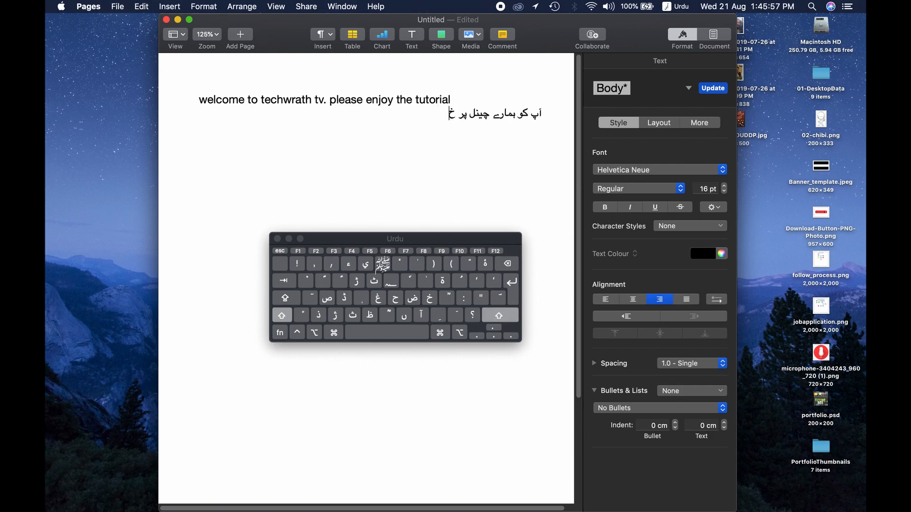
{"action": "type", "text": "ش"}
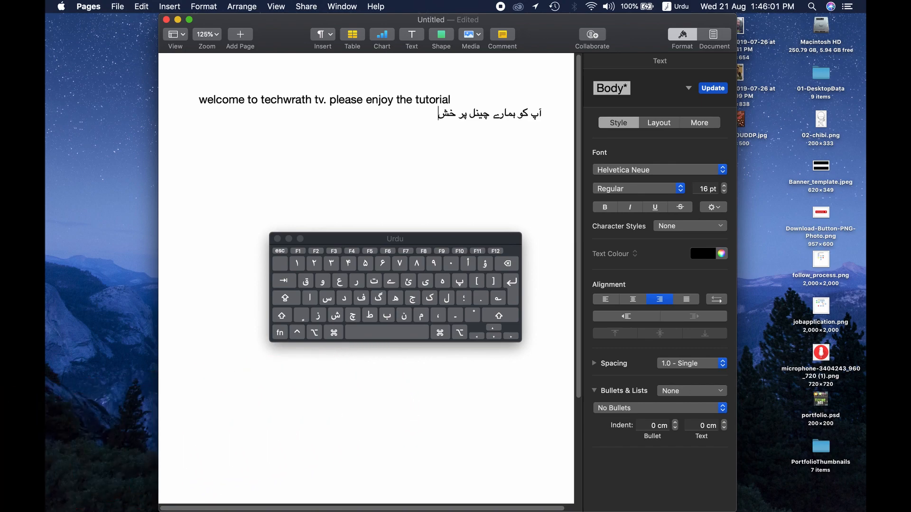
{"action": "type", "text": "ا"}
{"action": "key", "text": "BackSpace"}
{"action": "key", "text": "BackSpace"}
{"action": "type", "text": "وش"}
{"action": "type", "text": " آ"}
{"action": "type", "text": "م"}
{"action": "type", "text": "د"}
{"action": "type", "text": "ید"}
Finish the Urdu sentence with "کہتے ہیں۔"
{"action": "type", "text": " ک"}
{"action": "type", "text": "ھ"}
{"action": "key", "text": "BackSpace"}
{"action": "type", "text": "ہ"}
{"action": "type", "text": "تے"}
{"action": "type", "text": " ھ"}
{"action": "key", "text": "BackSpace"}
{"action": "type", "text": "ہیں۔"}
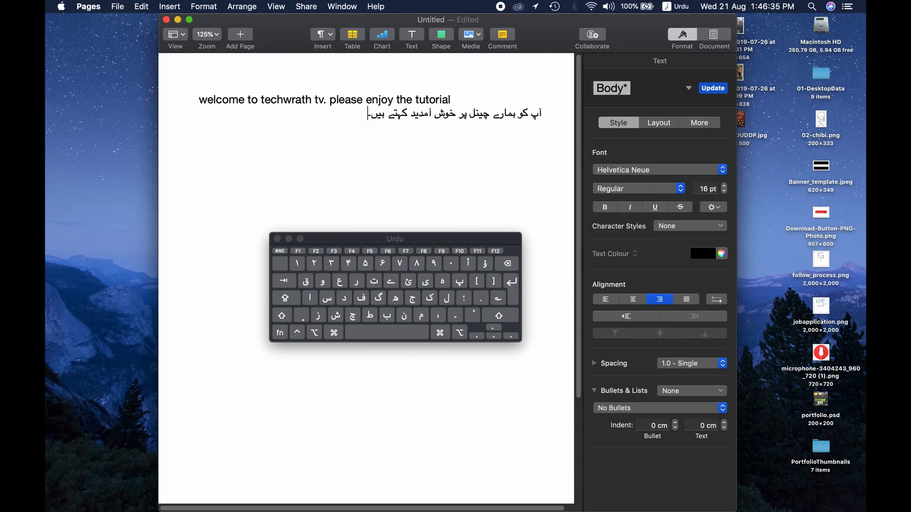
Switch the input source to Arabic - QWERTY and try out the letter "ا" on a new line
{"action": "left_click", "coordinate": [684, 6]}
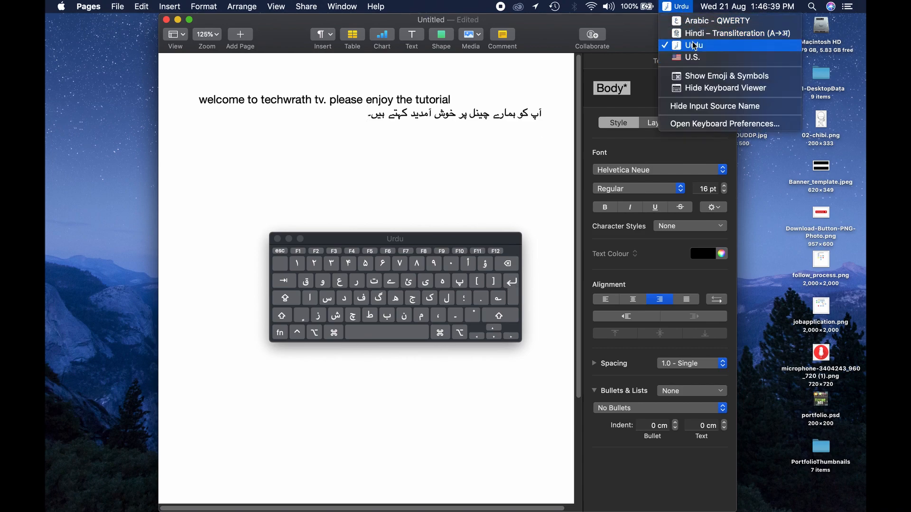
{"action": "left_click", "coordinate": [689, 21]}
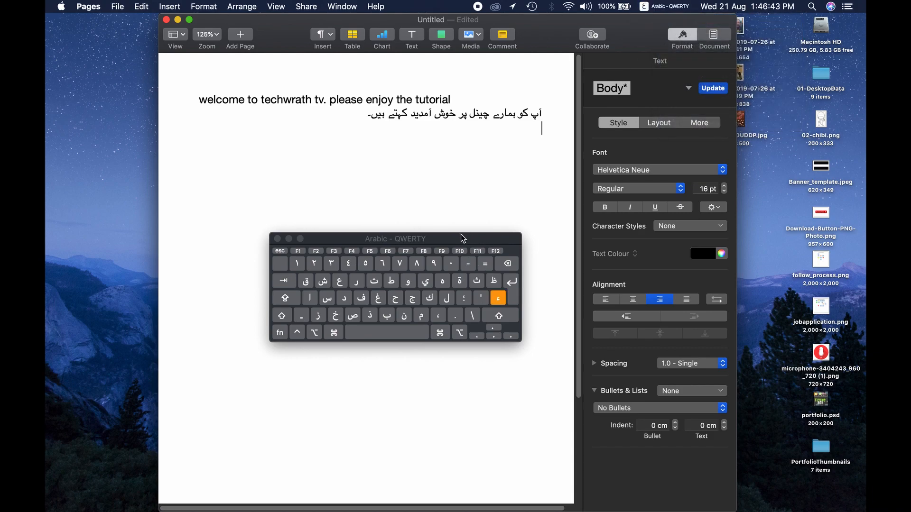
{"action": "type", "text": "ا"}
{"action": "key", "text": "BackSpace"}
{"action": "type", "text": "ا"}
{"action": "key", "text": "BackSpace"}
{"action": "left_click", "coordinate": [670, 7]}
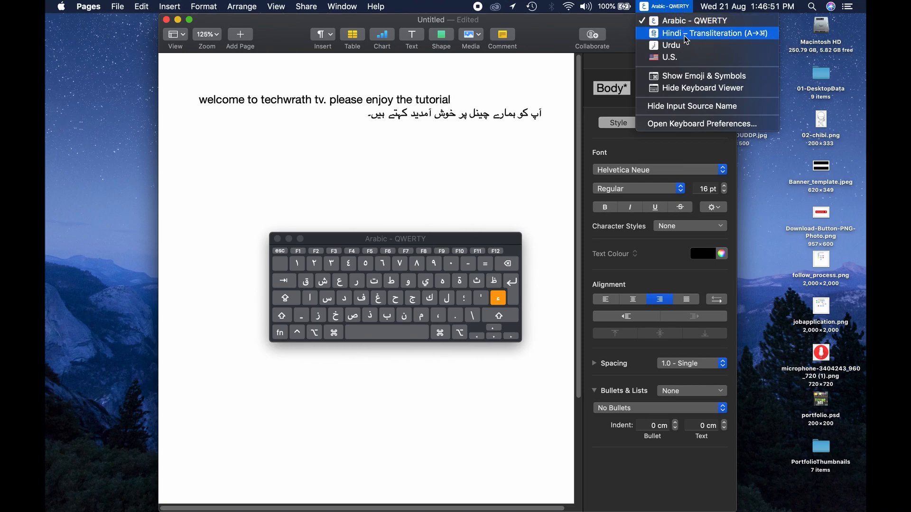
{"action": "left_click", "coordinate": [480, 181]}
{"action": "key", "text": "super+space"}
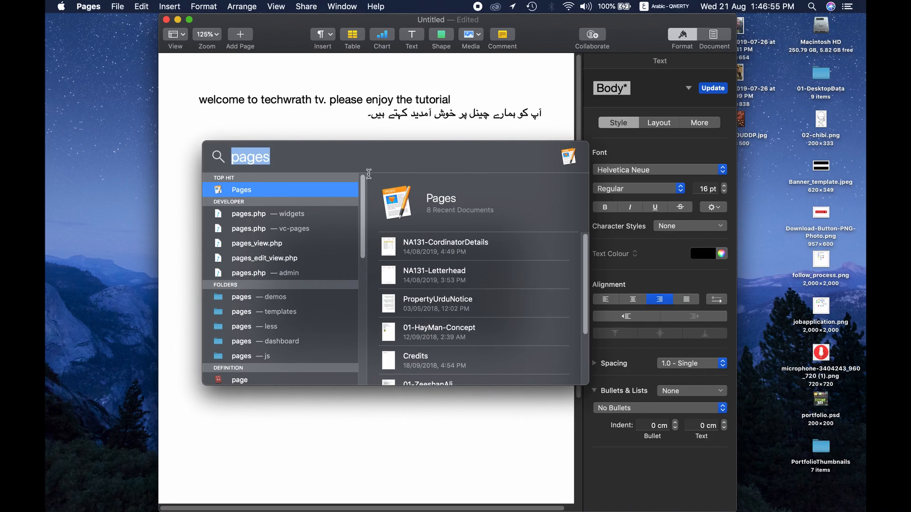
{"action": "type", "text": "كعطب"}
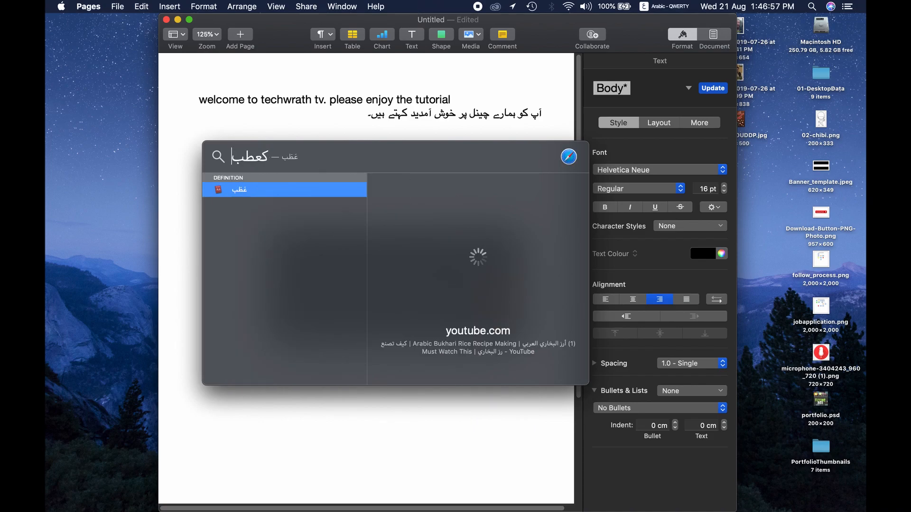
{"action": "key", "text": "super+a"}
{"action": "key", "text": "BackSpace"}
Switch the input source to U.S., search Spotlight for "keyboard" and open the Input Sources settings in Keyboard preferences
{"action": "left_click", "coordinate": [647, 8]}
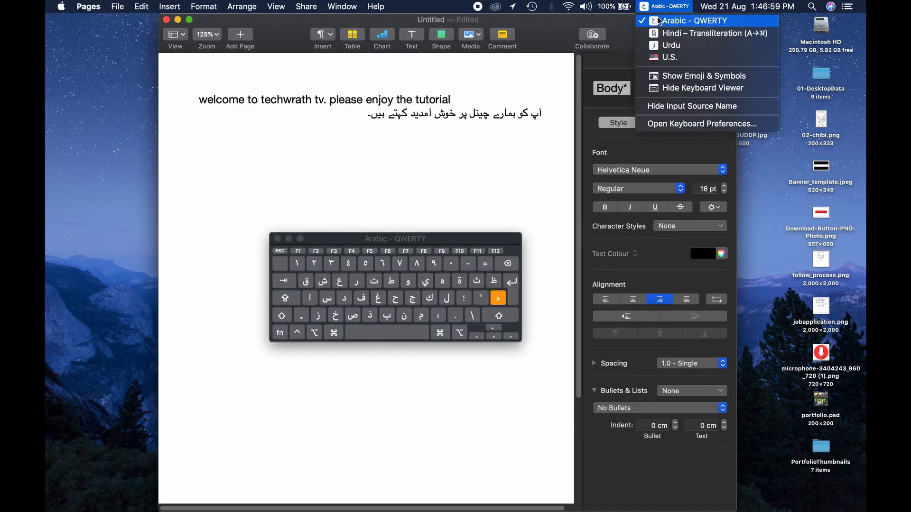
{"action": "left_click", "coordinate": [652, 57]}
{"action": "key", "text": "super+space"}
{"action": "type", "text": "keyboard"}
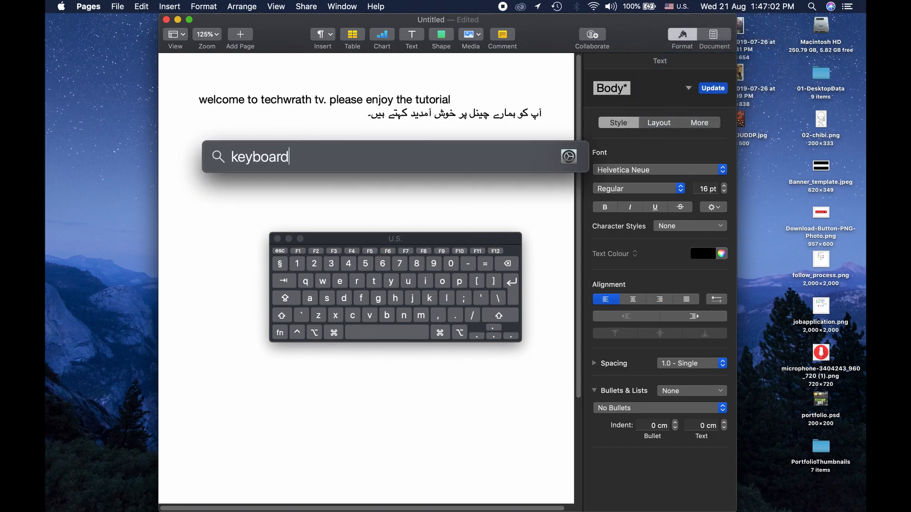
{"action": "key", "text": "Return"}
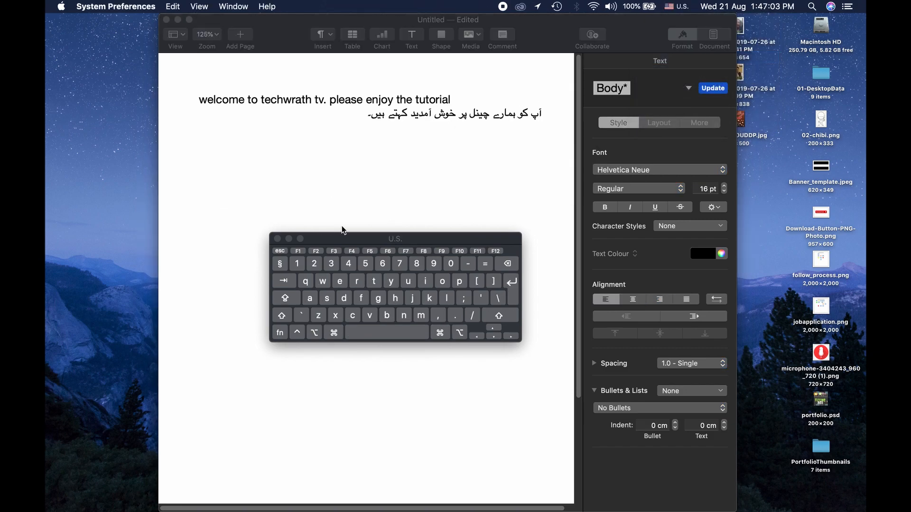
{"action": "left_click", "coordinate": [489, 132]}
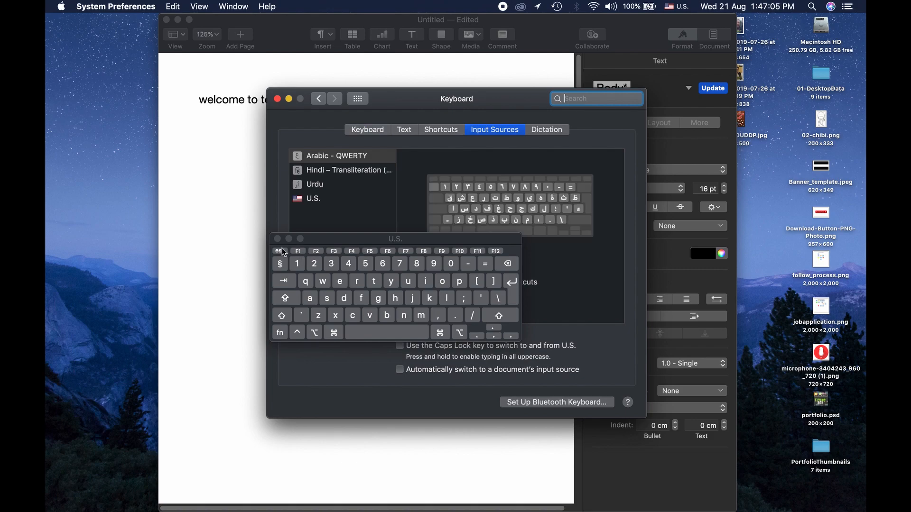
Close the Keyboard Viewer and remove the Arabic - QWERTY input source
{"action": "left_click", "coordinate": [277, 238]}
{"action": "left_click", "coordinate": [352, 156]}
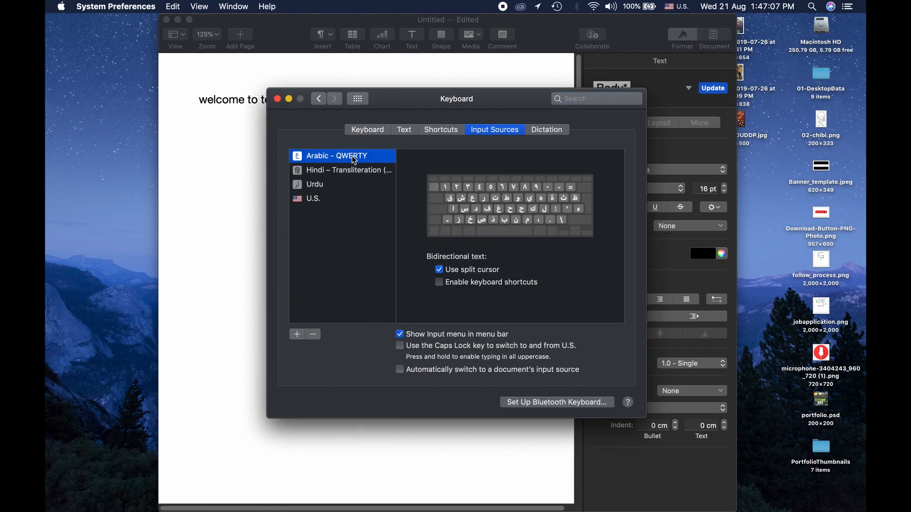
{"action": "left_click", "coordinate": [312, 335]}
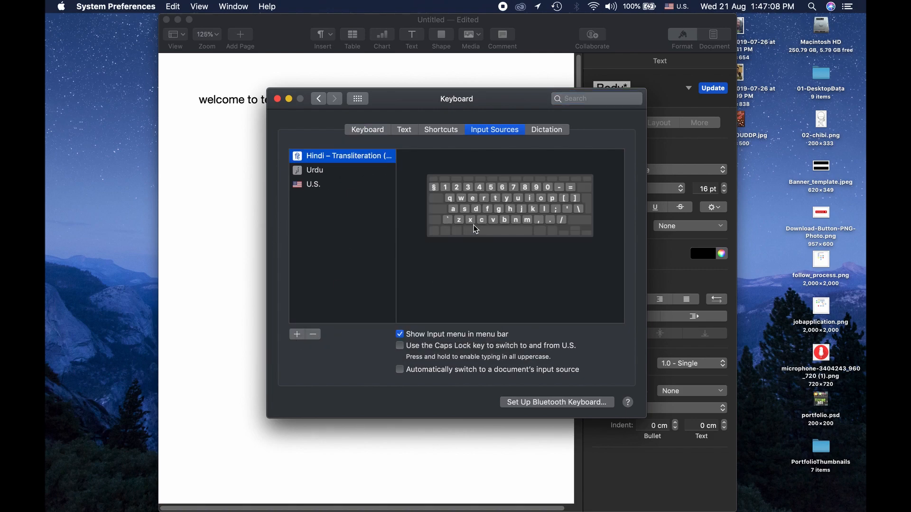
Search the input sources for "arab", compare the Arabic layouts and add Arabic - AZERTY PC
{"action": "left_click", "coordinate": [297, 335]}
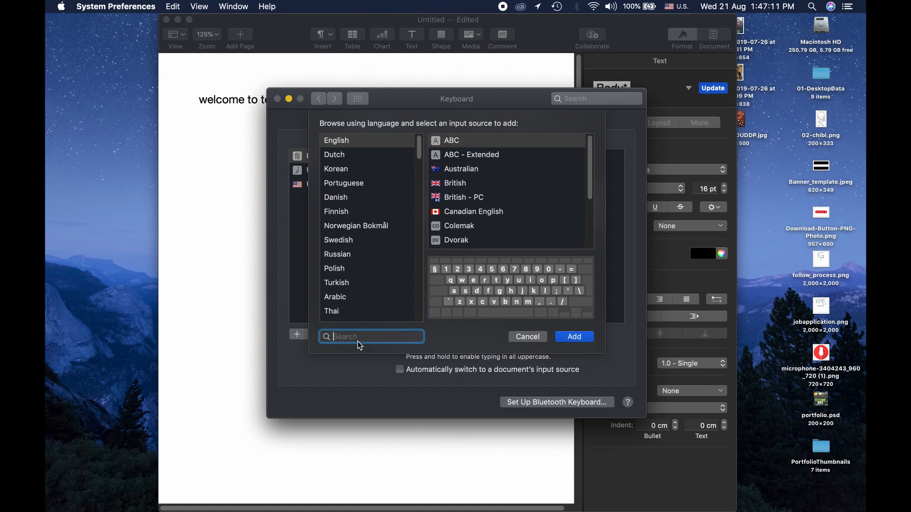
{"action": "type", "text": "arab"}
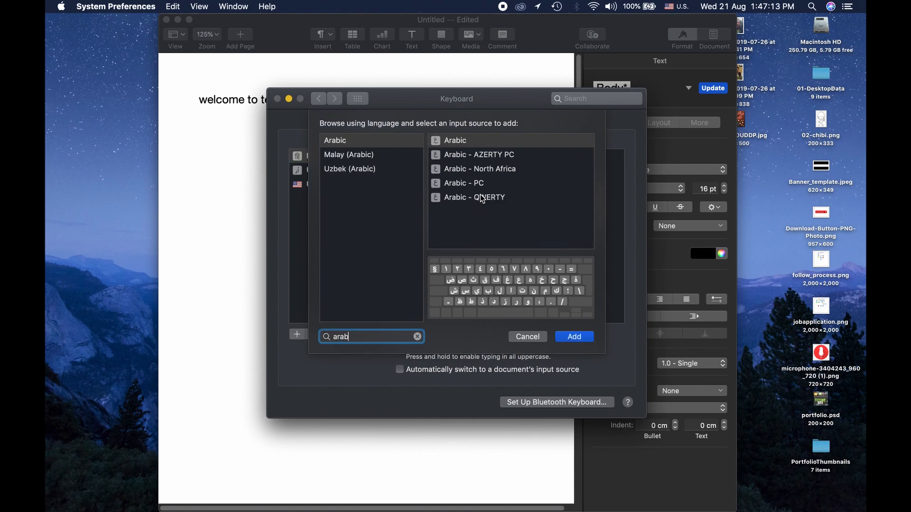
{"action": "left_click", "coordinate": [498, 160]}
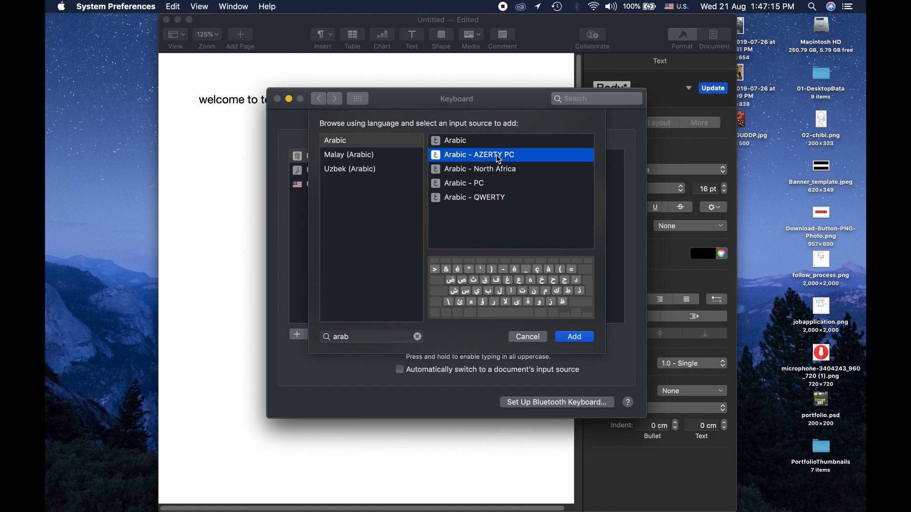
{"action": "left_click", "coordinate": [501, 170]}
{"action": "left_click", "coordinate": [506, 186]}
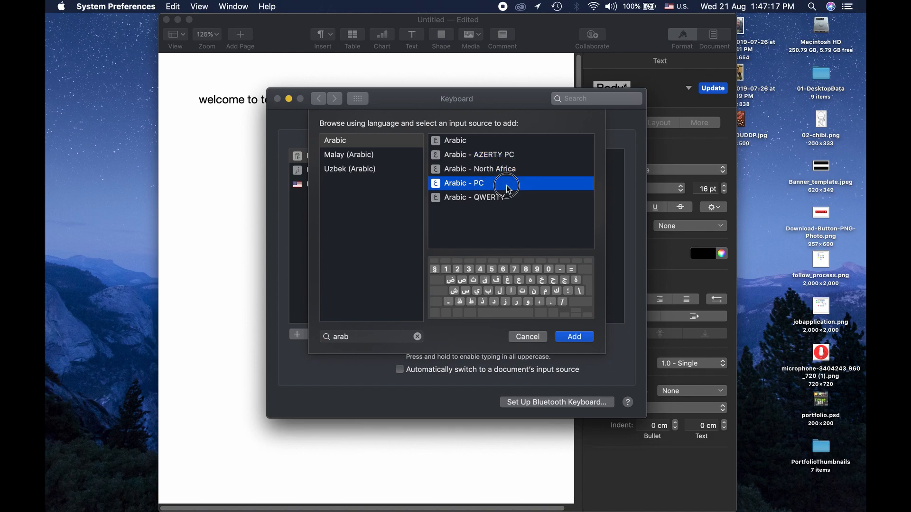
{"action": "left_click", "coordinate": [508, 199]}
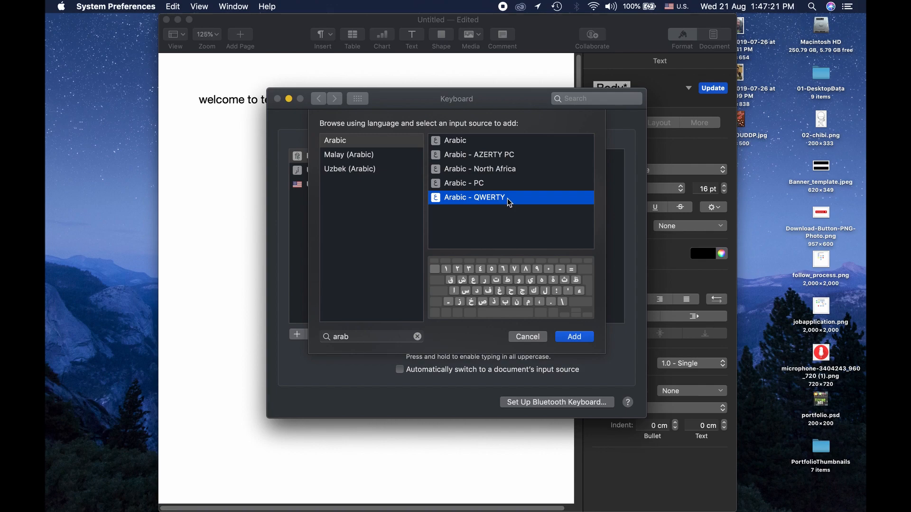
{"action": "left_click", "coordinate": [510, 157]}
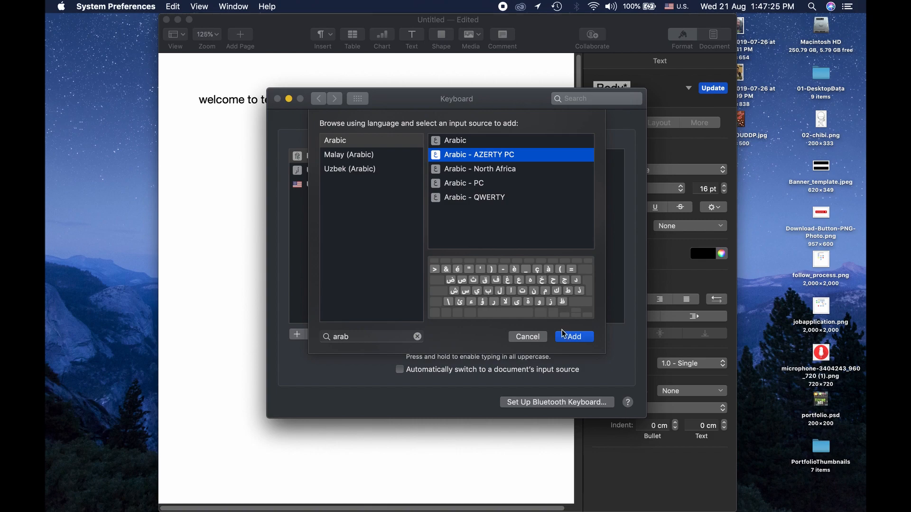
{"action": "left_click", "coordinate": [573, 337]}
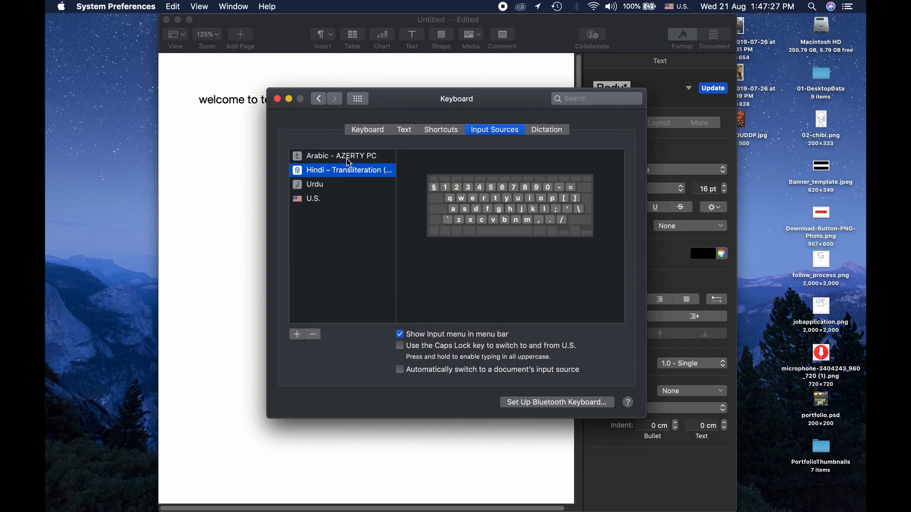
{"action": "left_click", "coordinate": [347, 159]}
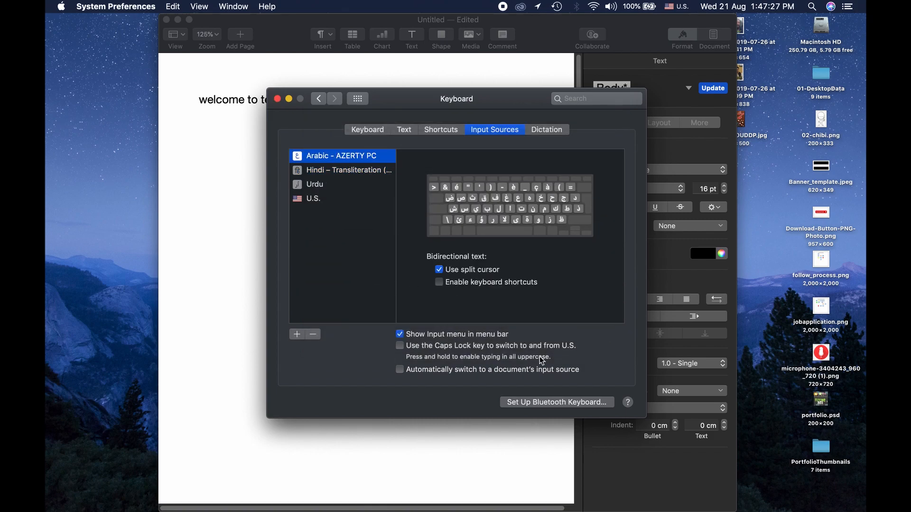
Close the Keyboard preferences and switch the input source to Arabic - AZERTY PC
{"action": "left_click", "coordinate": [278, 99]}
{"action": "left_click", "coordinate": [677, 6]}
{"action": "left_click", "coordinate": [695, 21]}
{"action": "type", "text": "شم"}
{"action": "key", "text": "BackSpace"}
{"action": "key", "text": "BackSpace"}
{"action": "type", "text": "شم"}
{"action": "key", "text": "BackSpace"}
{"action": "key", "text": "BackSpace"}
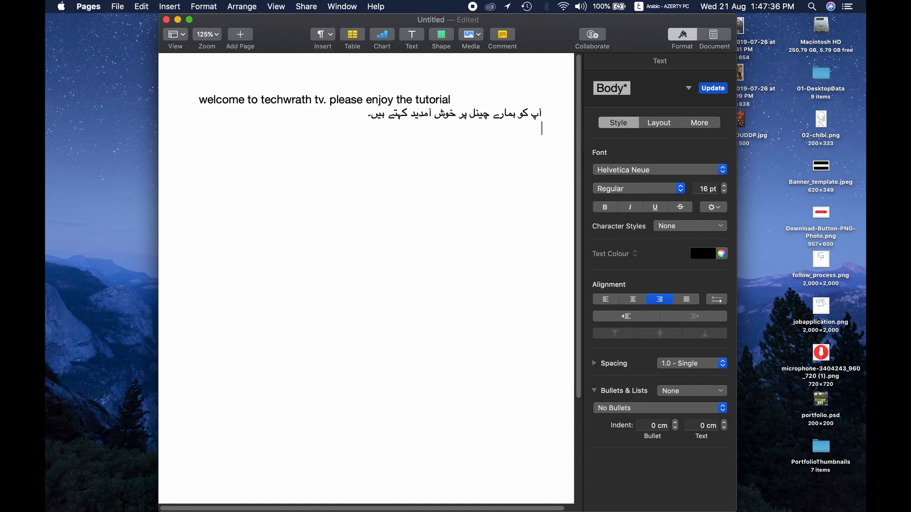
Show the Keyboard Viewer for the Arabic - AZERTY PC layout
{"action": "left_click", "coordinate": [670, 10]}
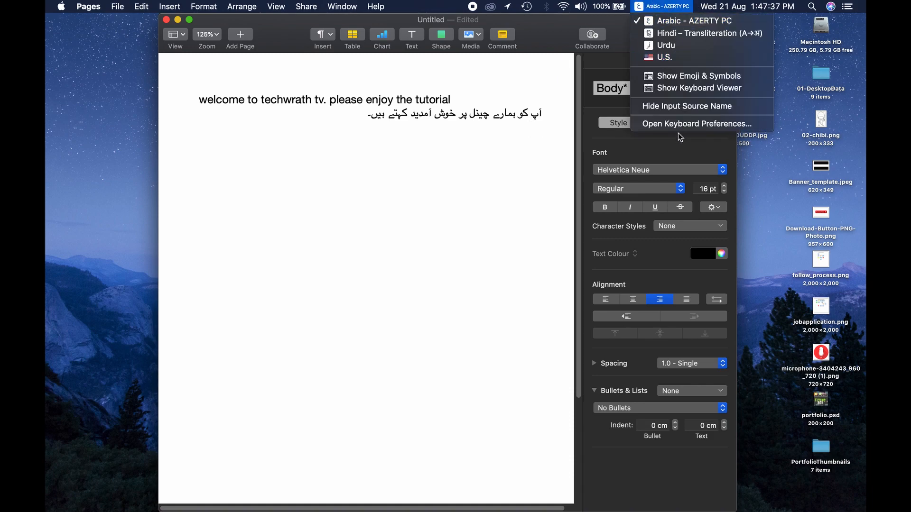
{"action": "left_click", "coordinate": [681, 89]}
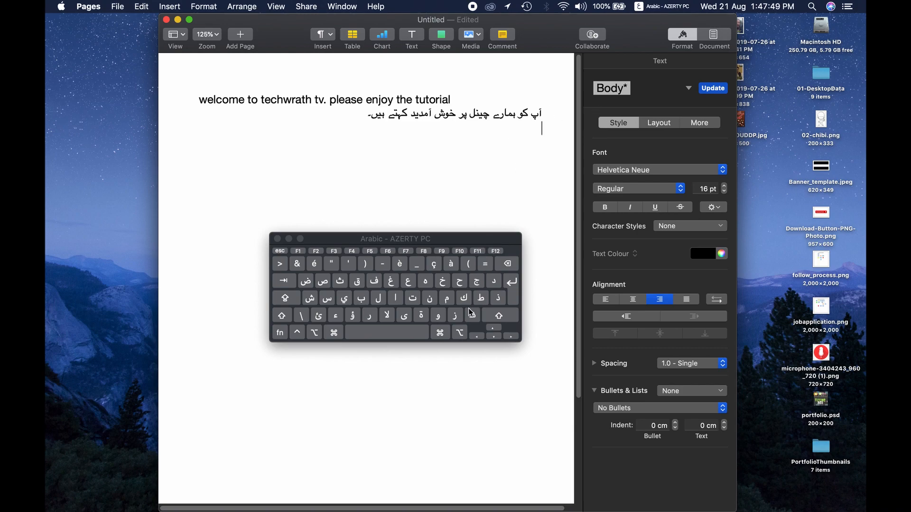
{"action": "type", "text": "ل"}
{"action": "left_click", "coordinate": [396, 303]}
{"action": "left_click", "coordinate": [408, 280]}
{"action": "left_click", "coordinate": [379, 298]}
{"action": "left_click", "coordinate": [408, 318]}
{"action": "left_click", "coordinate": [500, 266]}
{"action": "left_click", "coordinate": [500, 265]}
{"action": "left_click", "coordinate": [500, 266]}
{"action": "left_click", "coordinate": [500, 266]}
{"action": "left_click", "coordinate": [500, 266]}
{"action": "left_click", "coordinate": [500, 266]}
Write "على لا رؤ" on the third line with the on-screen Arabic keyboard and start a new line
{"action": "left_click", "coordinate": [407, 289]}
{"action": "left_click", "coordinate": [396, 295]}
{"action": "left_click", "coordinate": [501, 264]}
{"action": "left_click", "coordinate": [378, 298]}
{"action": "left_click", "coordinate": [404, 315]}
{"action": "left_click", "coordinate": [401, 334]}
{"action": "left_click", "coordinate": [387, 316]}
{"action": "left_click", "coordinate": [385, 333]}
{"action": "left_click", "coordinate": [370, 317]}
{"action": "left_click", "coordinate": [351, 317]}
{"action": "left_click", "coordinate": [506, 286]}
Switch the input source to Hindi – Transliteration and write "welcome to techwrath tv" as "वेल्कम तो टेचवरथ त्व" on the fourth line
{"action": "left_click", "coordinate": [639, 6]}
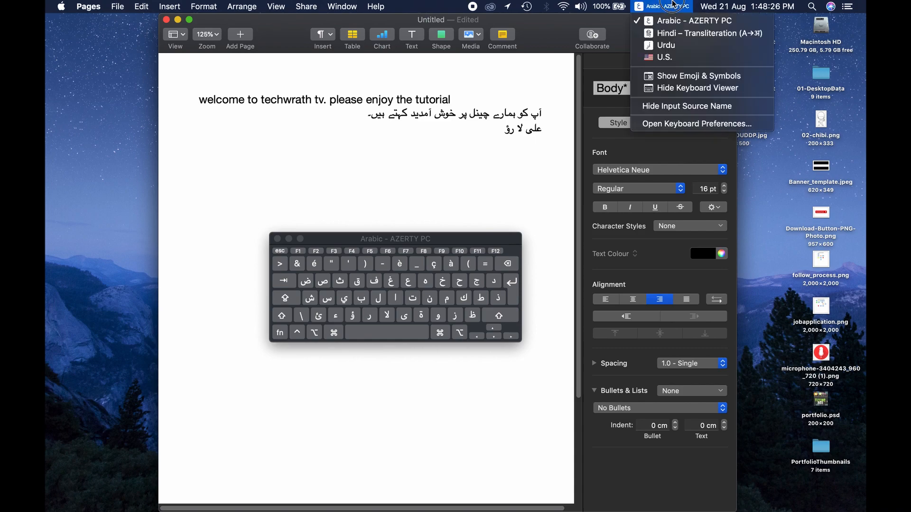
{"action": "left_click", "coordinate": [667, 34]}
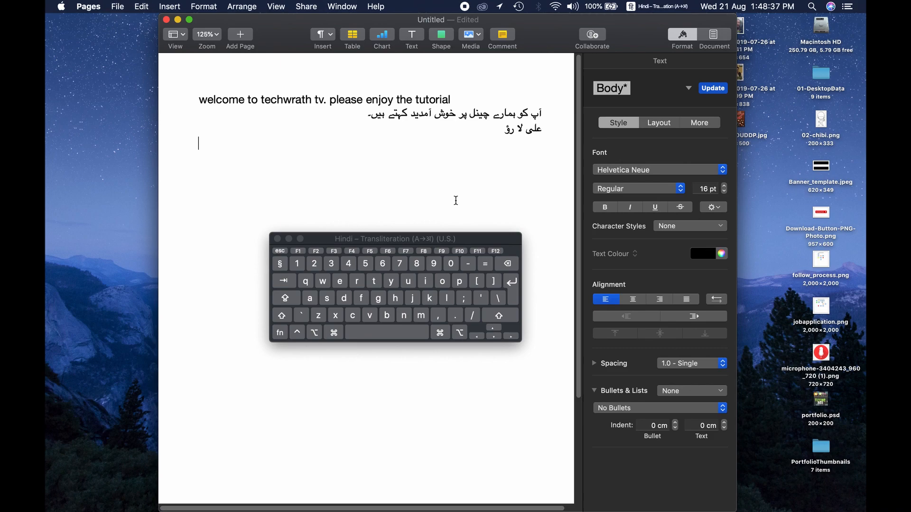
{"action": "type", "text": "welcome to"}
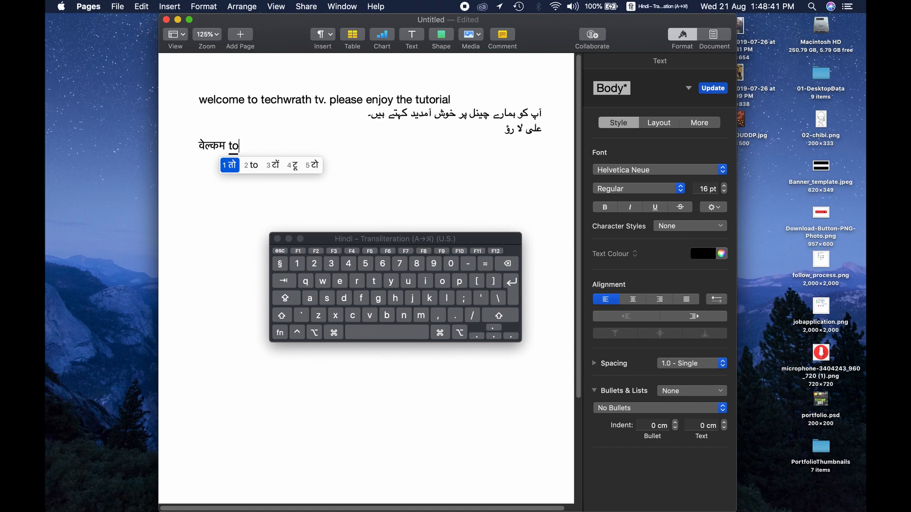
{"action": "type", "text": " techwrath"}
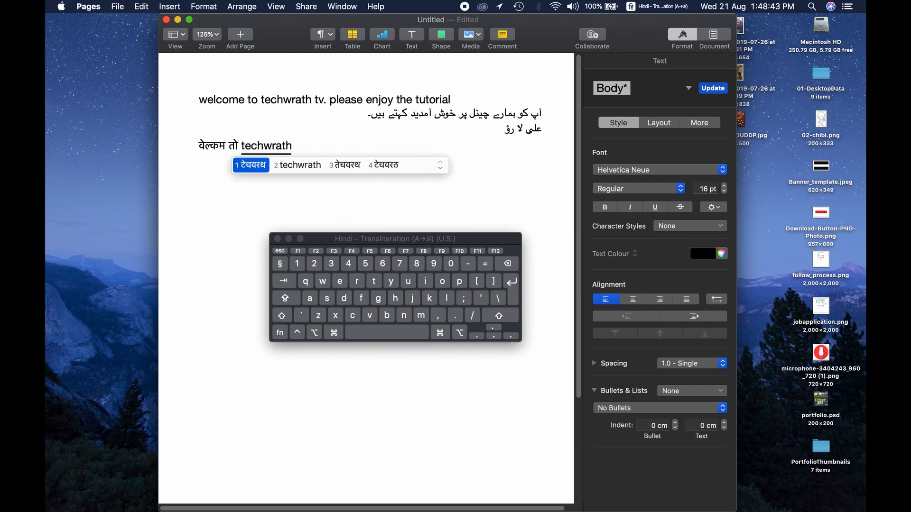
{"action": "type", "text": " tv"}
{"action": "key", "text": "BackSpace"}
{"action": "type", "text": "v"}
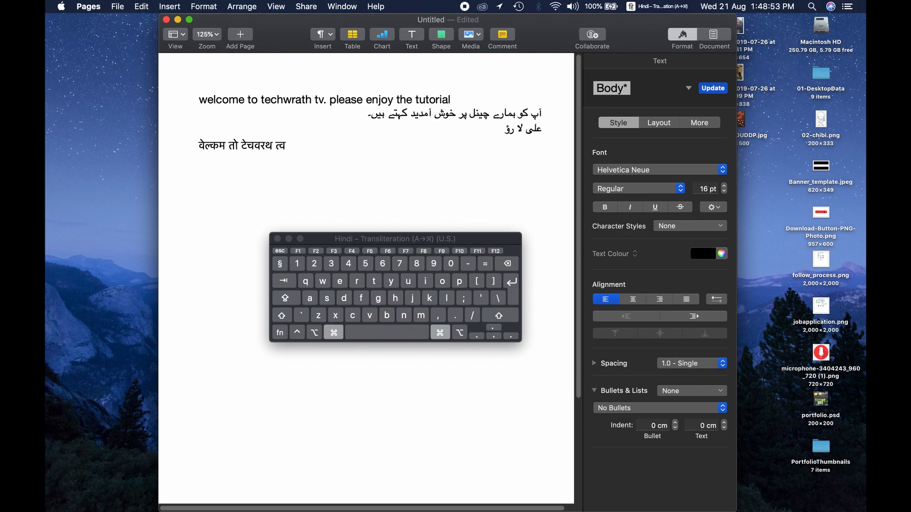
Copy the Hindi text on the fourth line of the document and switch to Chrome
{"action": "key", "text": "super+shift+Left"}
{"action": "key", "text": "super+c"}
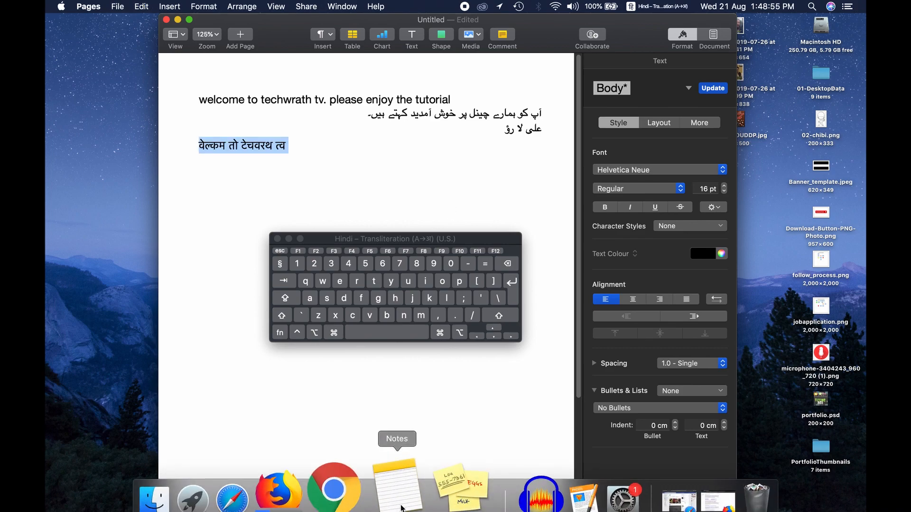
{"action": "left_click", "coordinate": [366, 485]}
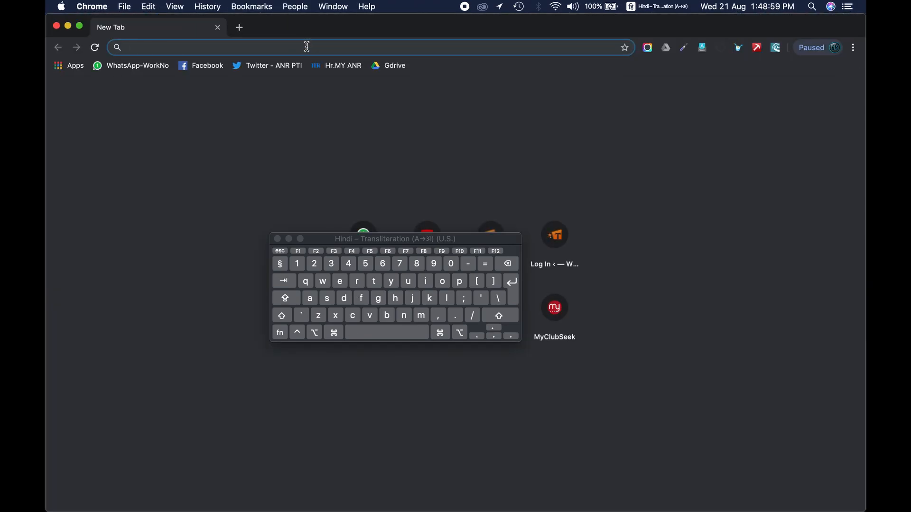
Discard the Hindi entry in the address bar and switch the input source to U.S
{"action": "type", "text": "hिंदी"}
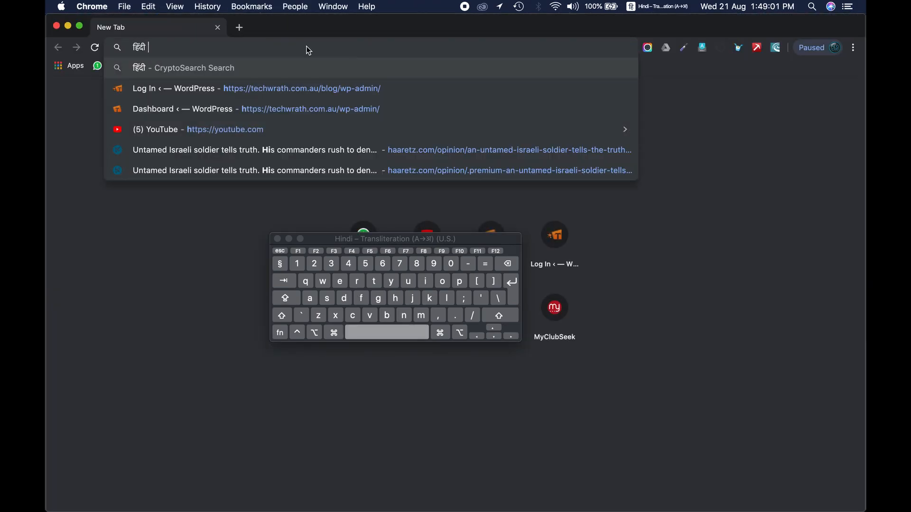
{"action": "key", "text": "Escape"}
{"action": "left_click", "coordinate": [633, 7]}
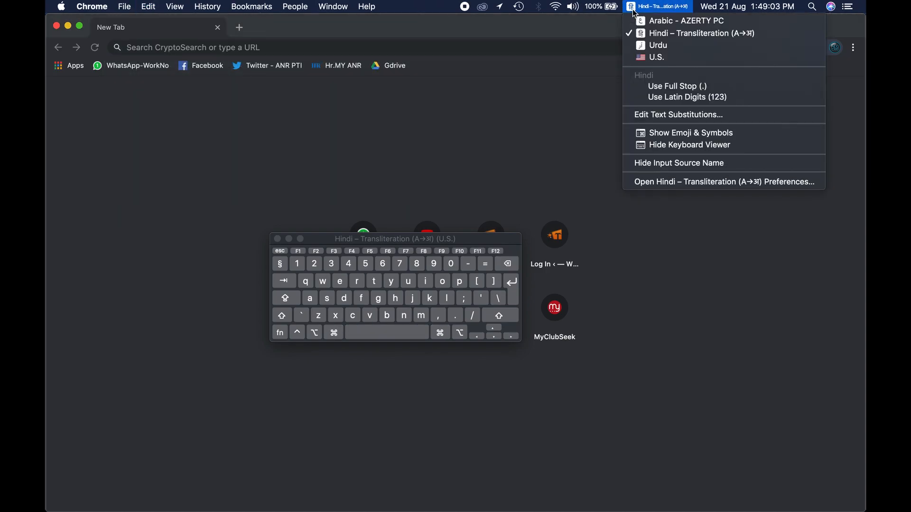
{"action": "left_click", "coordinate": [638, 55]}
Search the web for "hindi to english"
{"action": "left_click", "coordinate": [338, 52]}
{"action": "type", "text": "h"}
{"action": "key", "text": "BackSpace"}
{"action": "type", "text": "hindi to r"}
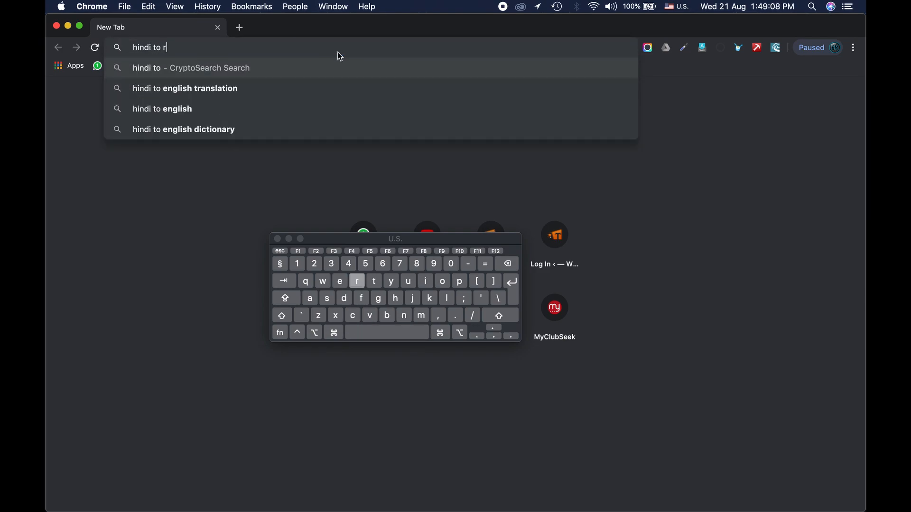
{"action": "key", "text": "BackSpace"}
{"action": "type", "text": "english"}
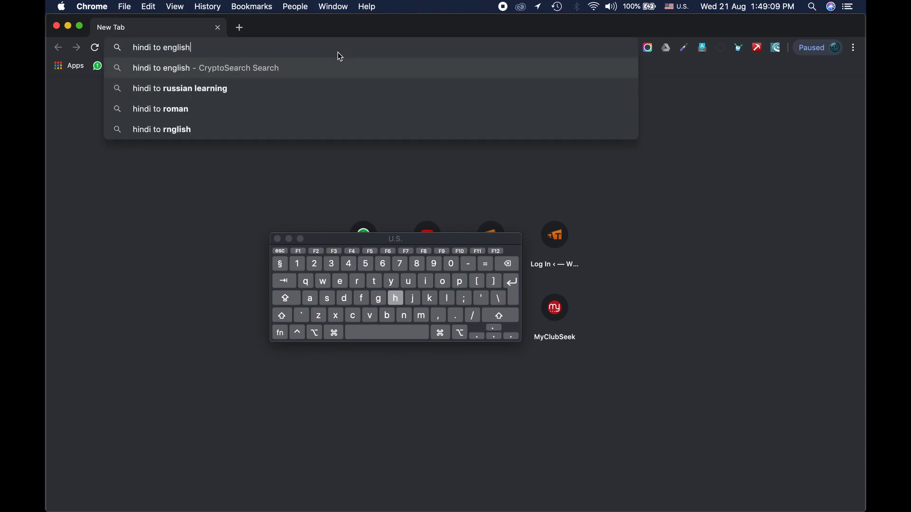
{"action": "key", "text": "Return"}
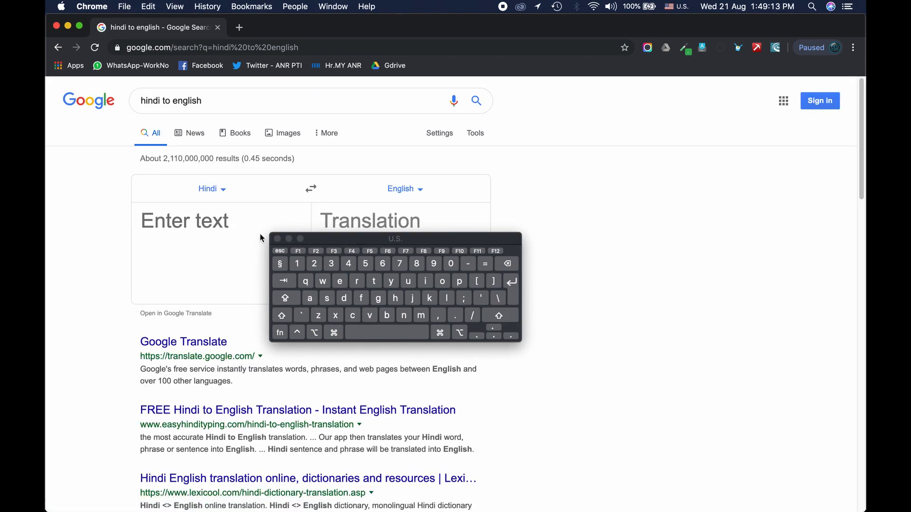
Close the Keyboard Viewer and paste the copied Hindi text into the Hindi-to-English translator
{"action": "left_click", "coordinate": [277, 239]}
{"action": "key", "text": "cmd+v"}
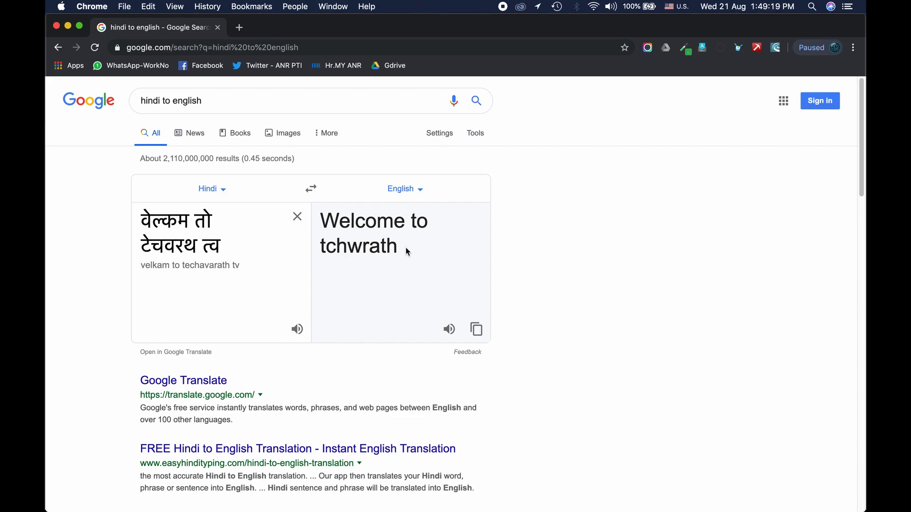
Swap the translator to English-to-Hindi and enter "welcome to tecwhrath tv" as the source text
{"action": "left_click", "coordinate": [310, 189]}
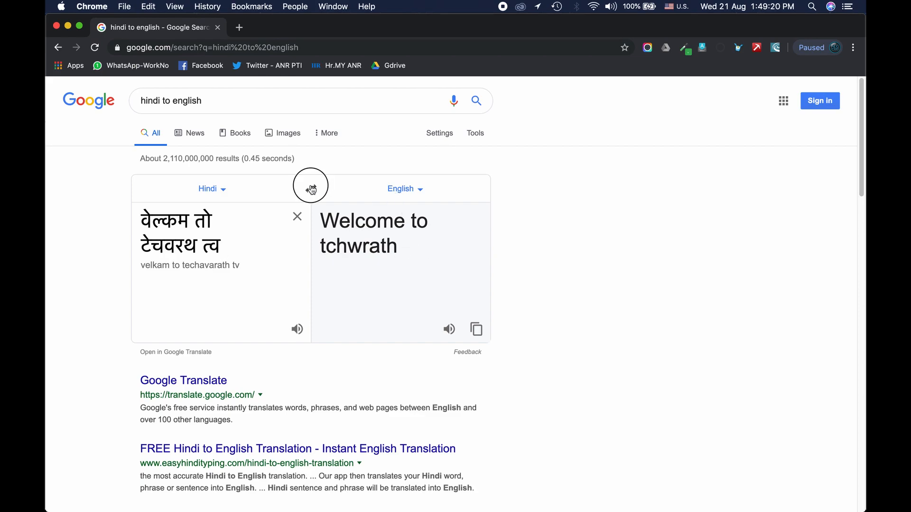
{"action": "triple_click", "coordinate": [238, 236]}
{"action": "type", "text": "welcome to tecwhrath"}
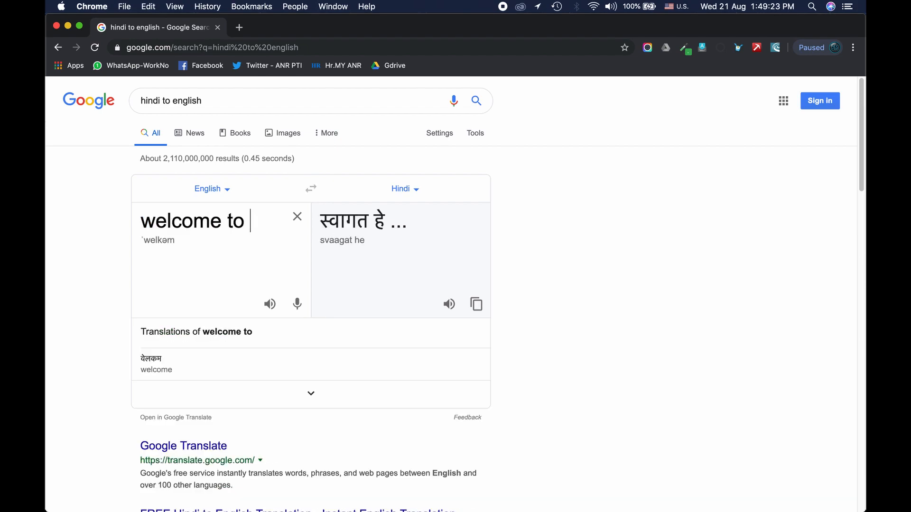
{"action": "key", "text": "BackSpace"}
{"action": "key", "text": "BackSpace"}
{"action": "key", "text": "BackSpace"}
{"action": "key", "text": "BackSpace"}
{"action": "key", "text": "BackSpace"}
{"action": "key", "text": "BackSpace"}
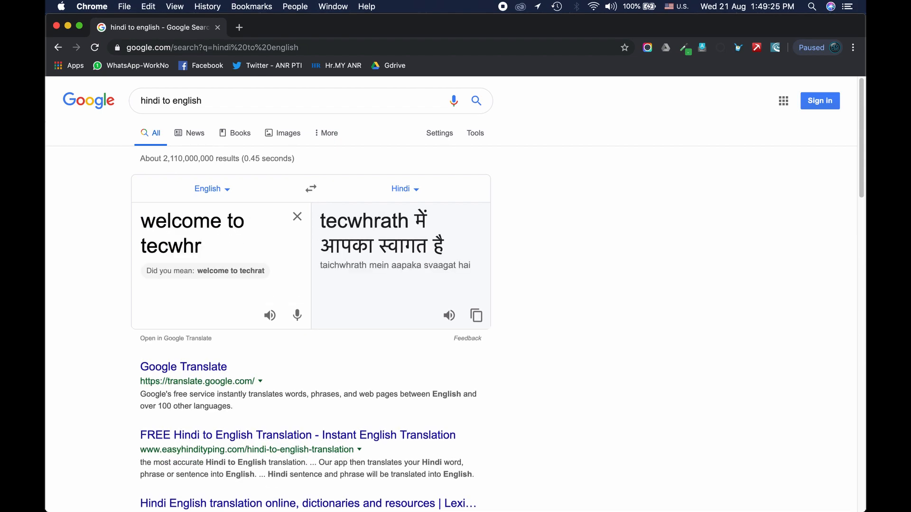
{"action": "type", "text": "hrath tc"}
{"action": "key", "text": "BackSpace"}
{"action": "type", "text": "v"}
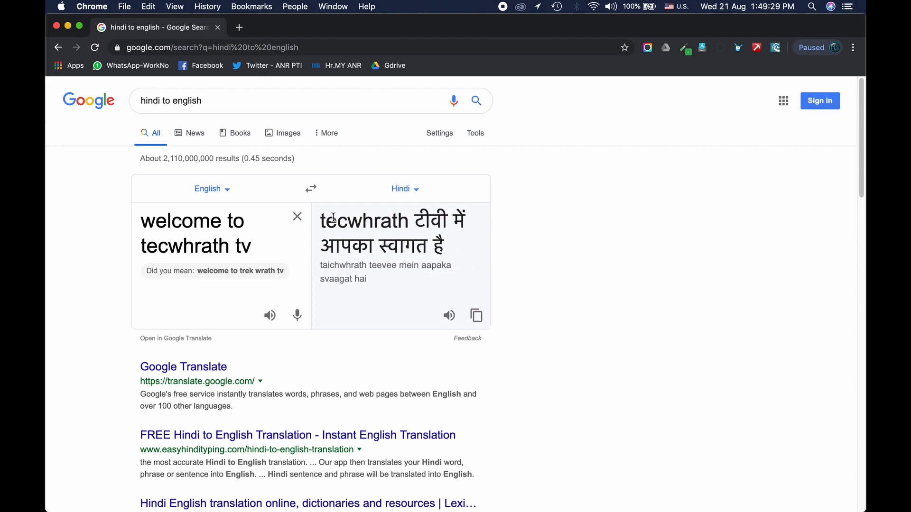
Select the translated Hindi sentence, switch back to Pages and place the cursor after the Hindi line
{"action": "left_click_drag", "start_coordinate": [321, 217], "coordinate": [455, 244]}
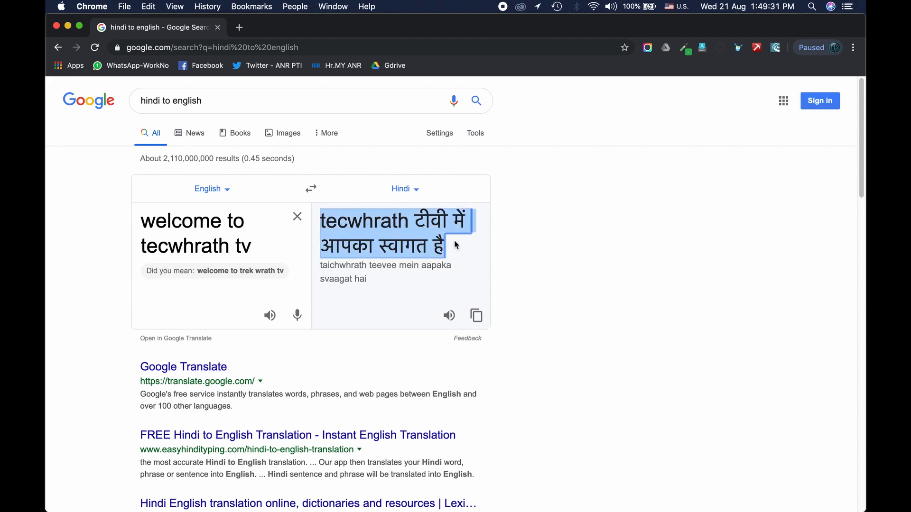
{"action": "key", "text": "super+Tab"}
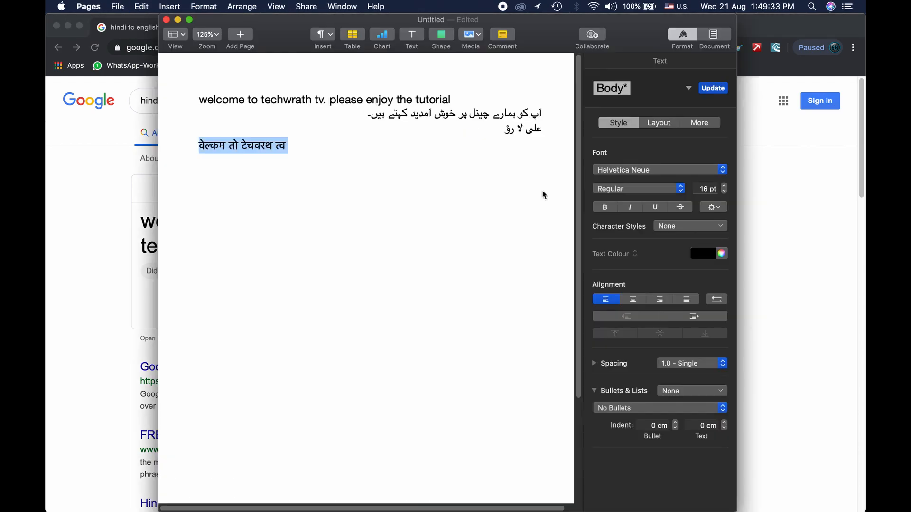
{"action": "left_click", "coordinate": [375, 161]}
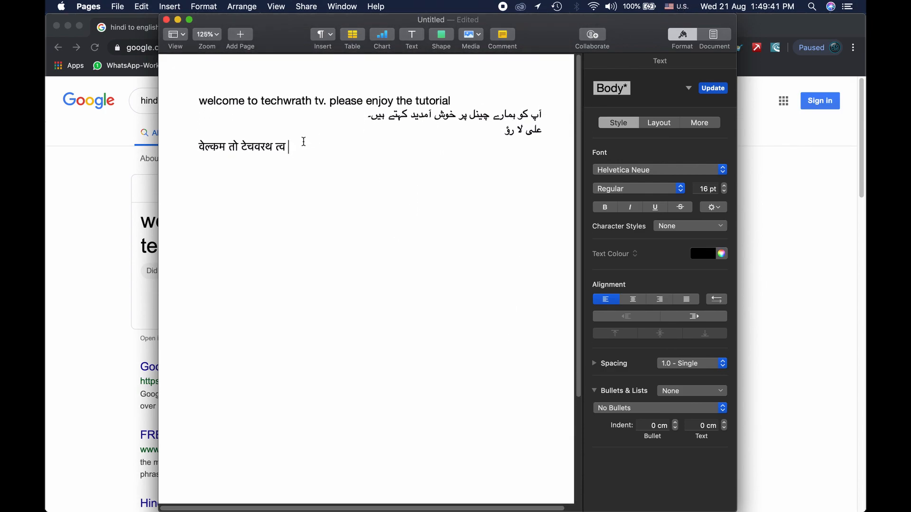
{"action": "left_click", "coordinate": [689, 6]}
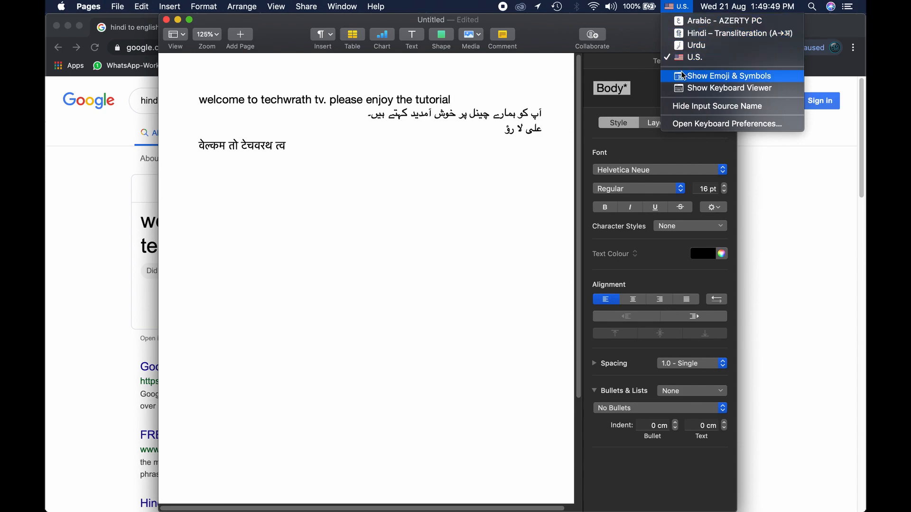
{"action": "left_click", "coordinate": [633, 43]}
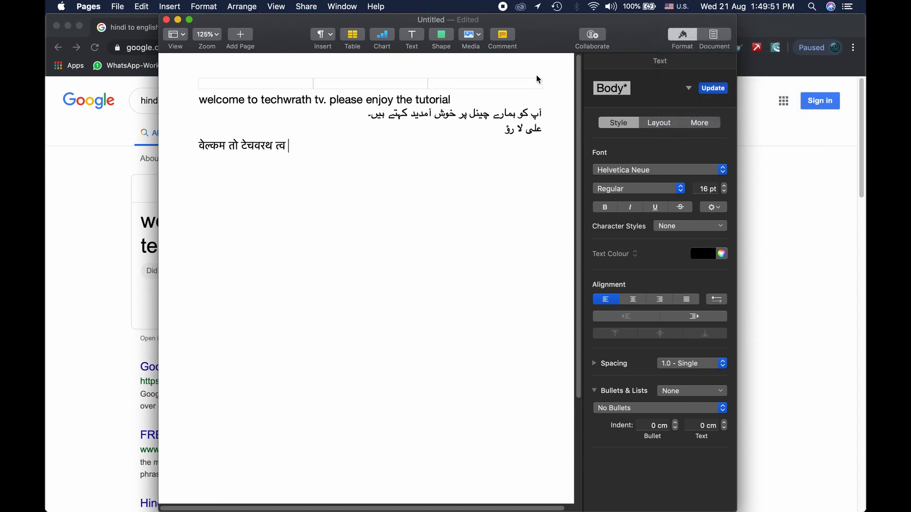
Find the Keyboard preferences with a system search for "keyboard" and show their Input Sources settings
{"action": "key", "text": "super+space"}
{"action": "type", "text": "keyboard"}
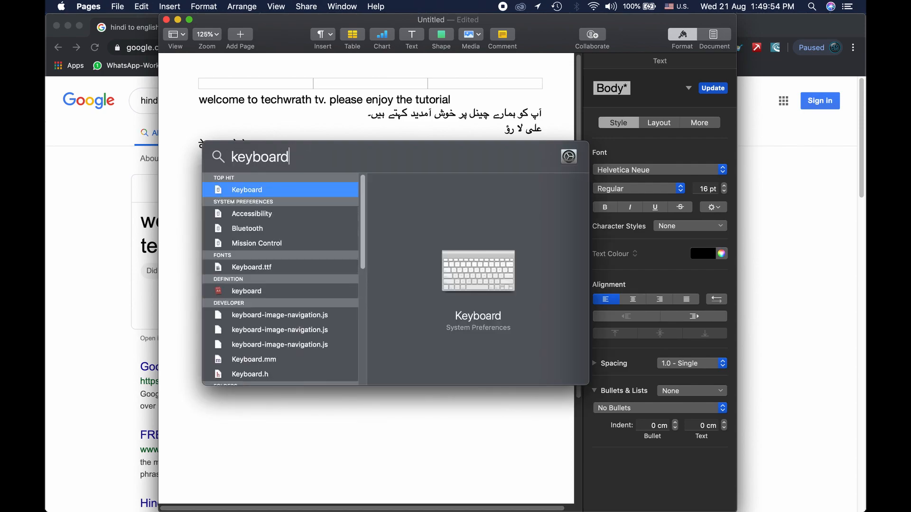
{"action": "key", "text": "Return"}
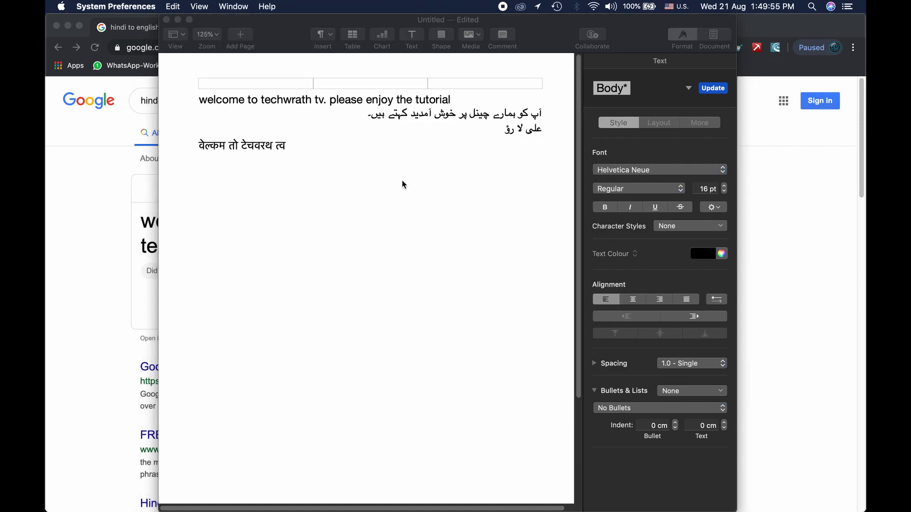
{"action": "left_click", "coordinate": [484, 127]}
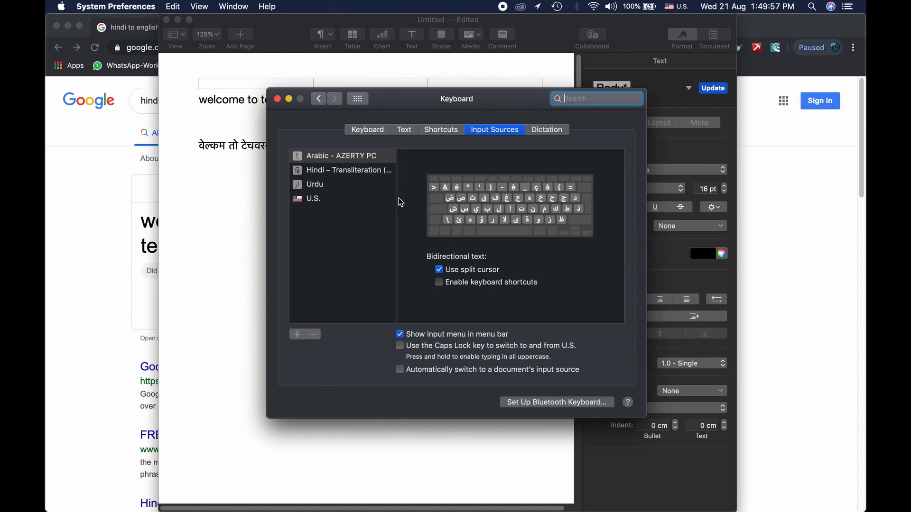
Remove the Arabic - AZERTY PC and Hindi – Transliteration input sources and close the Keyboard preferences
{"action": "left_click", "coordinate": [349, 293]}
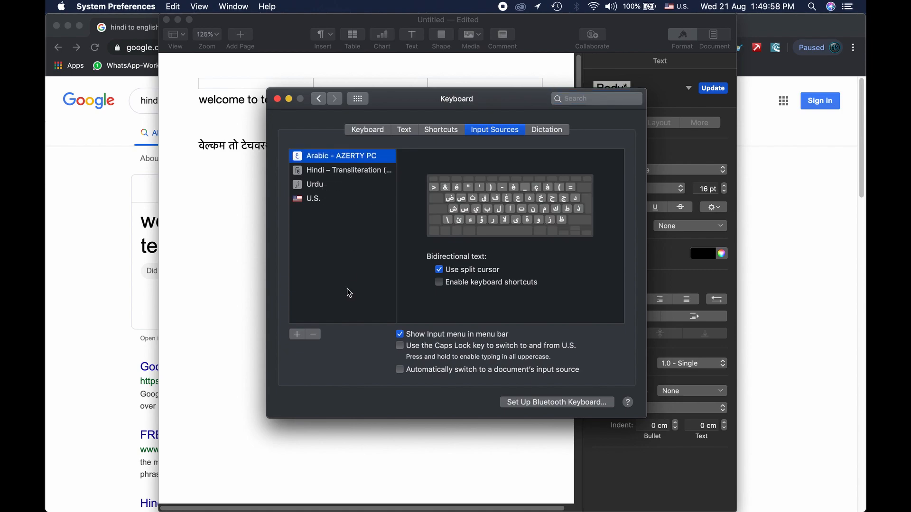
{"action": "left_click", "coordinate": [314, 334]}
{"action": "left_click", "coordinate": [314, 335]}
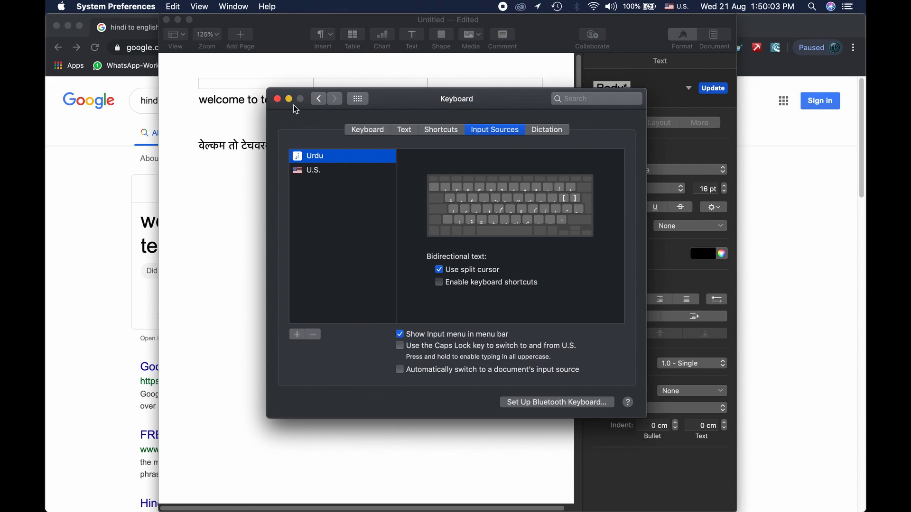
{"action": "left_click", "coordinate": [277, 99]}
{"action": "scroll", "coordinate": [374, 308], "scroll_direction": "down", "scroll_amount": 3}
{"action": "scroll", "coordinate": [374, 308], "scroll_direction": "down", "scroll_amount": 3}
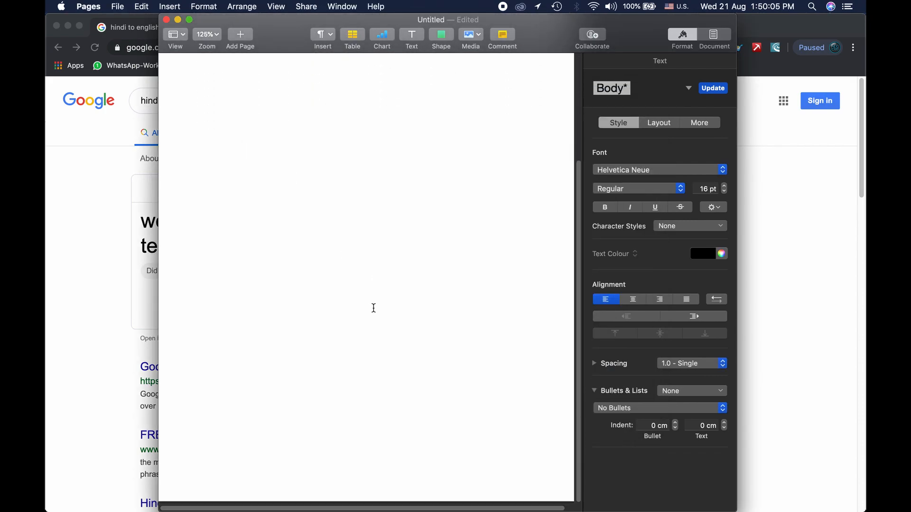
{"action": "scroll", "coordinate": [423, 266], "scroll_direction": "up", "scroll_amount": 6}
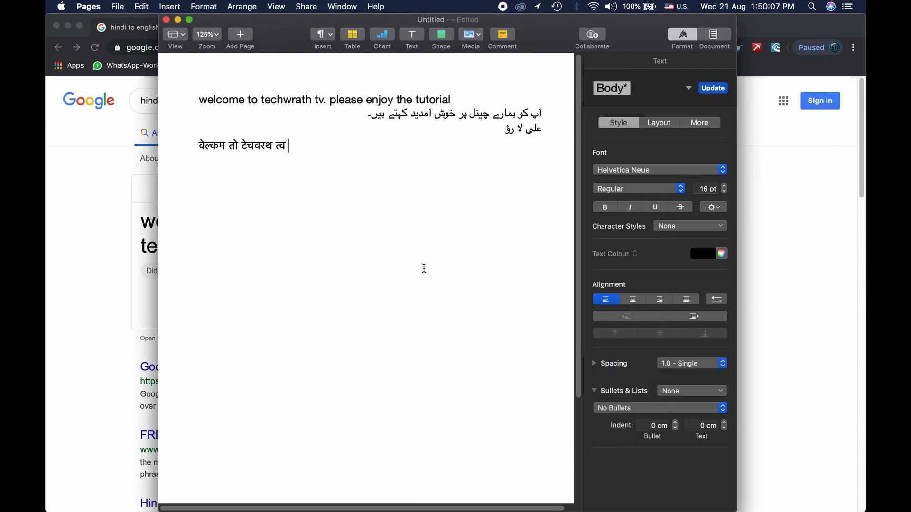